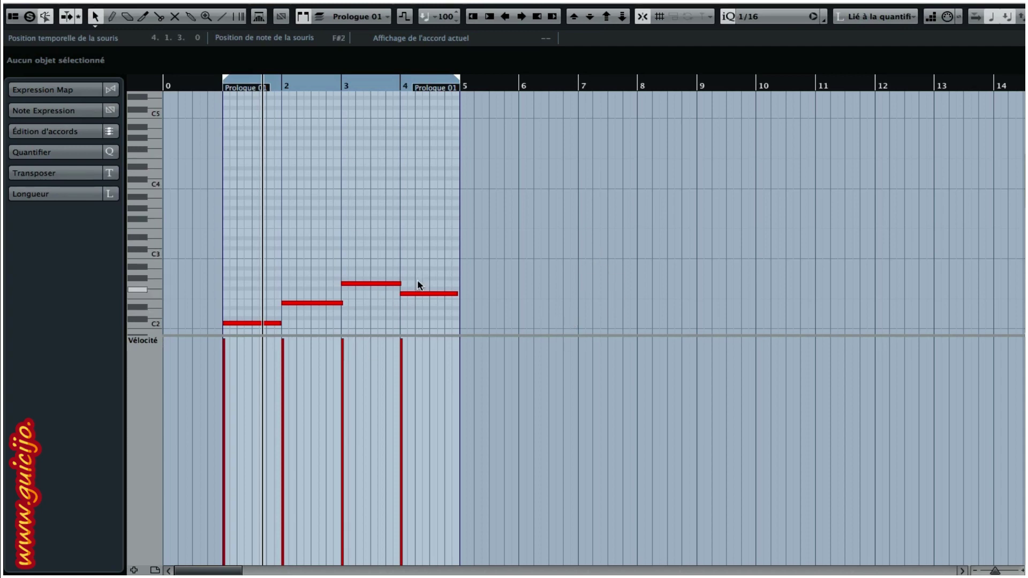
Step: Enlarge the note display by shrinking the velocity lane and select the E2 note in bar 2
{"action": "left_click", "coordinate": [431, 294]}
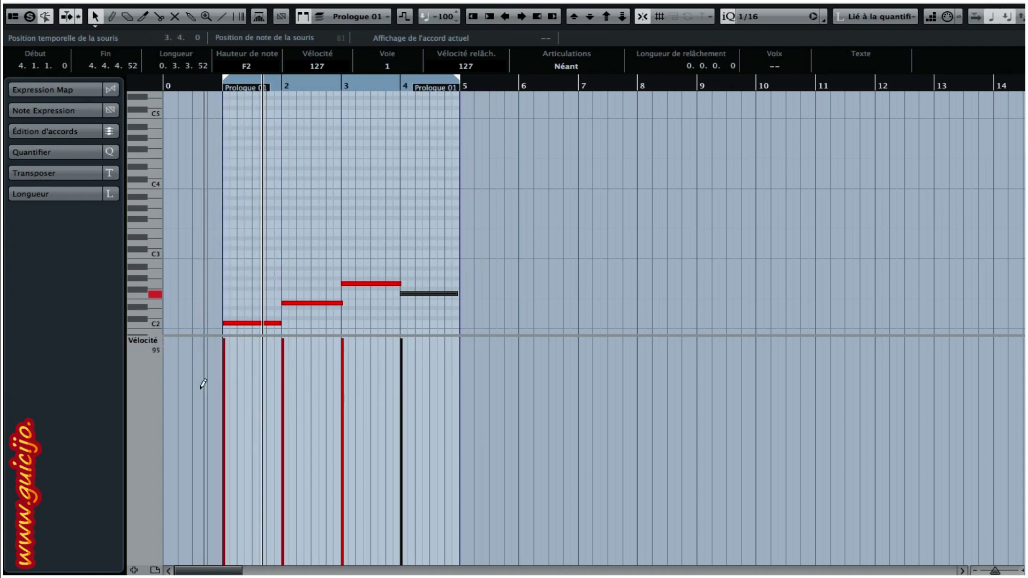
{"action": "left_click_drag", "start_coordinate": [191, 335], "coordinate": [189, 471]}
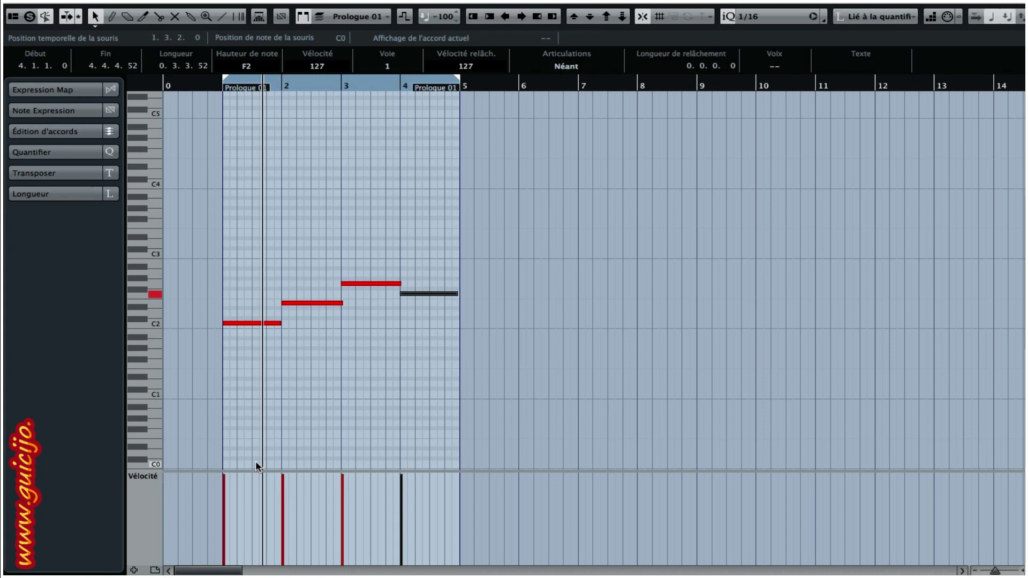
{"action": "left_click", "coordinate": [315, 303]}
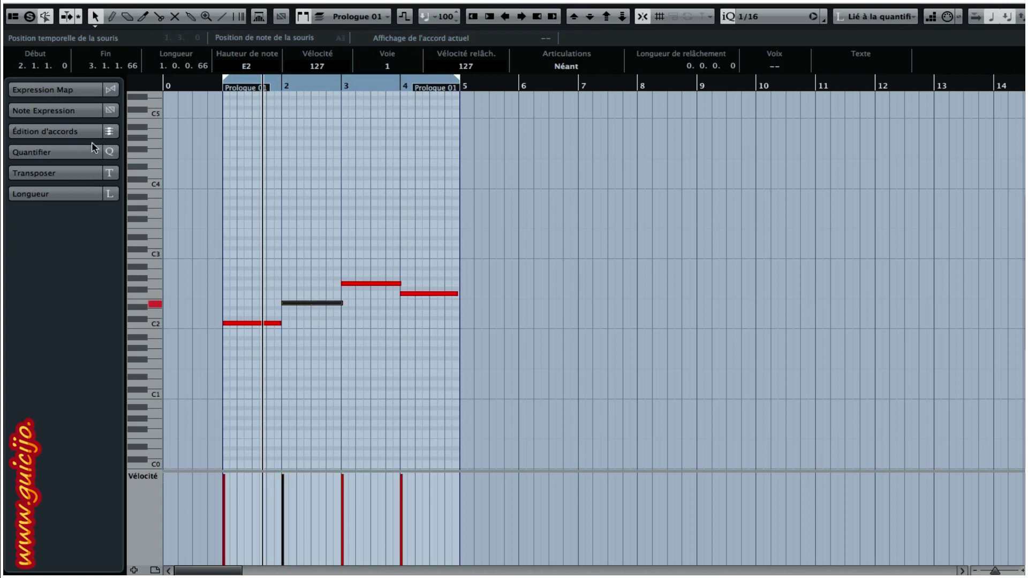
Step: Activate CC 1 (Modulation) in Note Expression and open the expression editor of the note in bar 2
{"action": "left_click", "coordinate": [37, 111]}
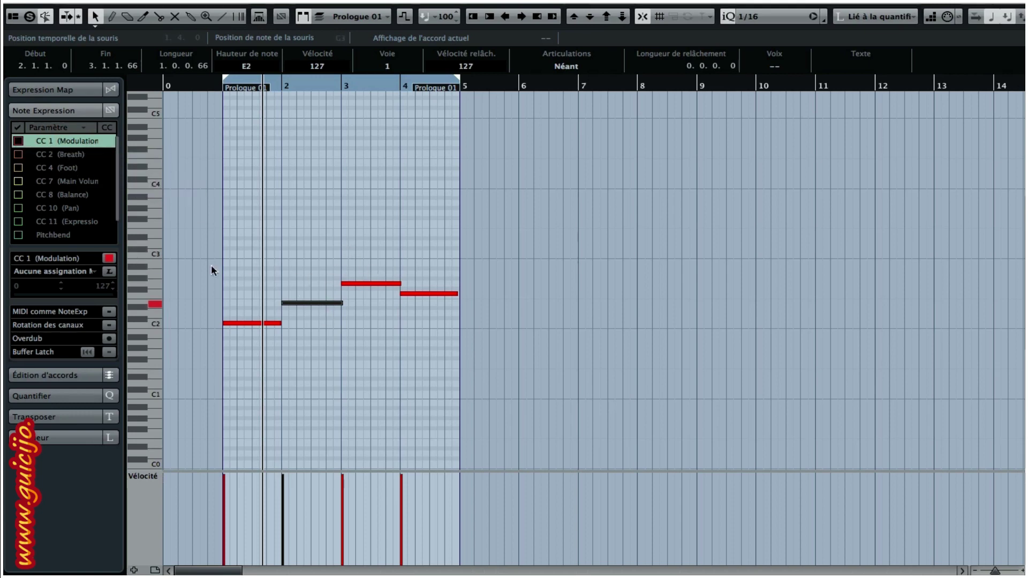
{"action": "left_click", "coordinate": [19, 142]}
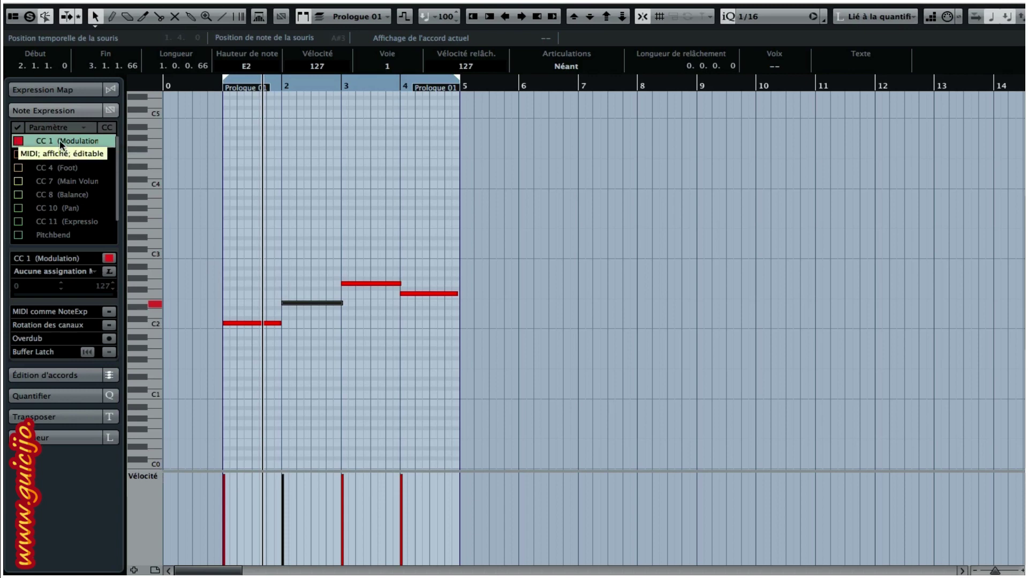
{"action": "double_click", "coordinate": [298, 304]}
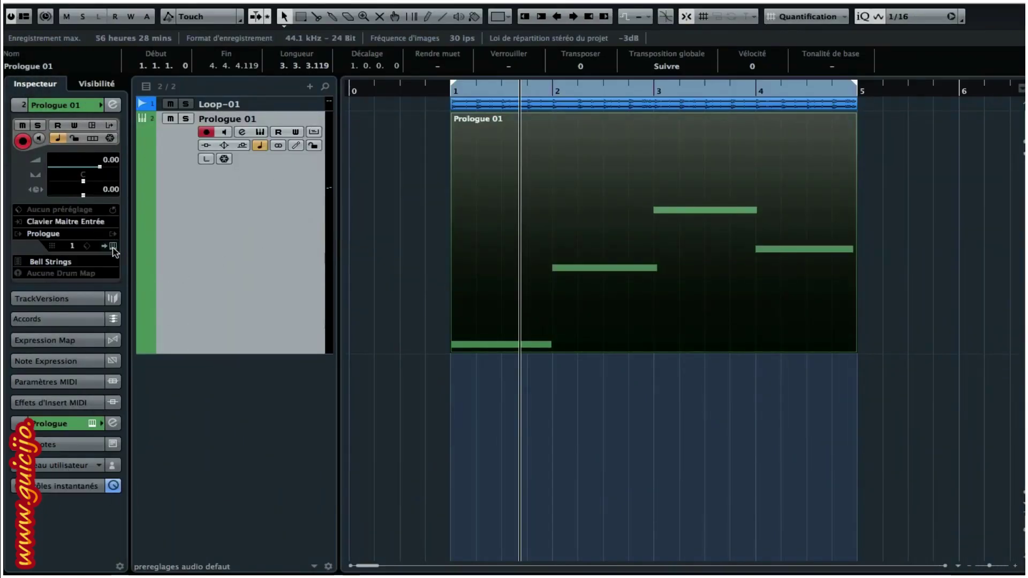
Step: Set the modulation wheel's OSc1 Pitch amount to 50 in the Prologue synth and close the instrument window
{"action": "left_click", "coordinate": [113, 247]}
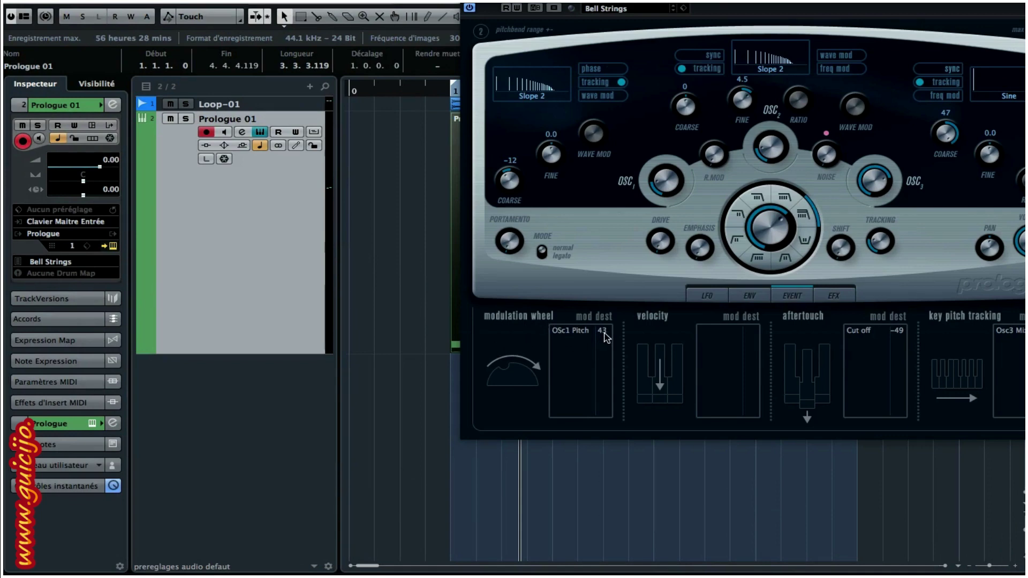
{"action": "left_click_drag", "start_coordinate": [605, 337], "coordinate": [621, 326]}
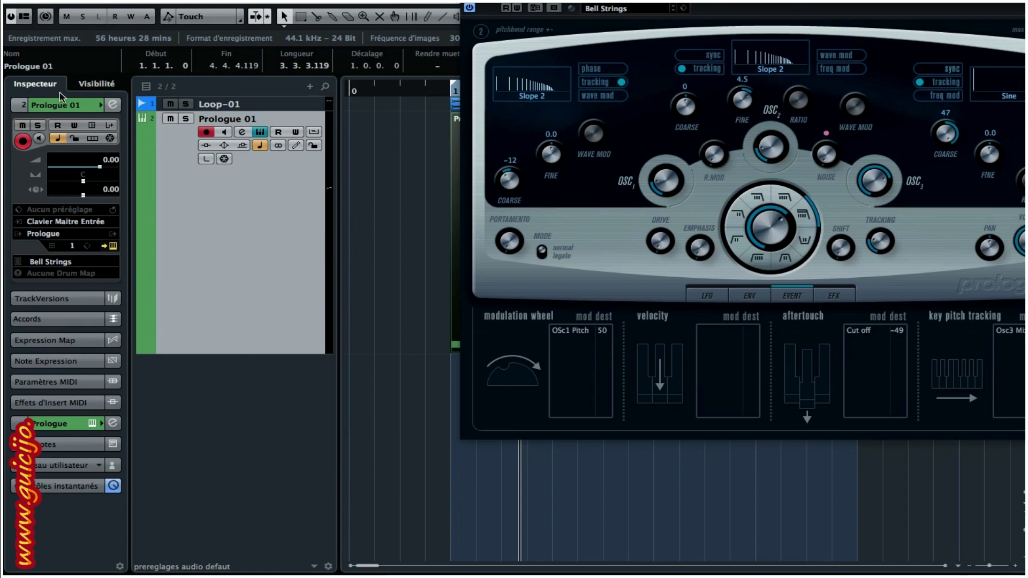
{"action": "left_click", "coordinate": [467, 2]}
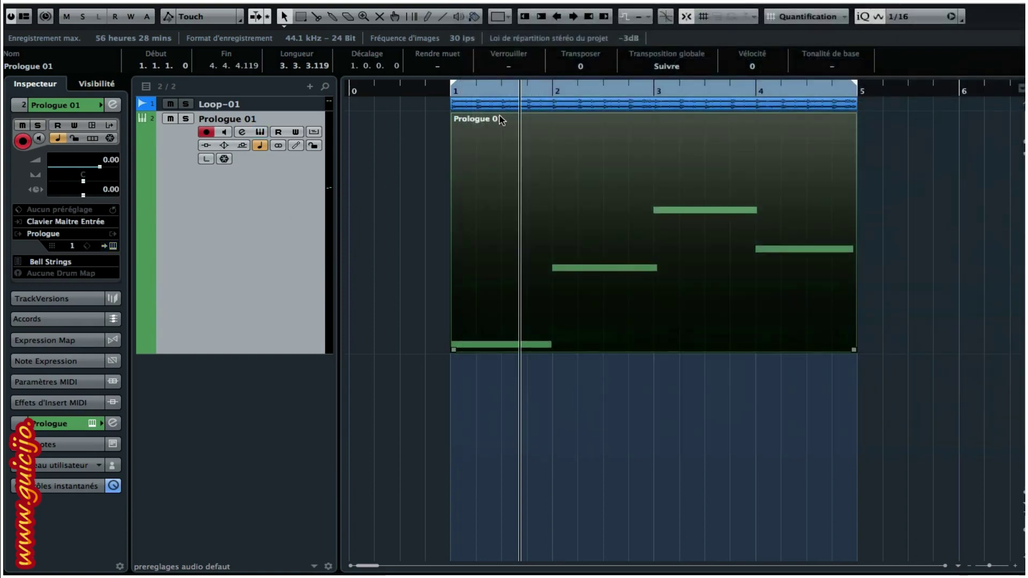
Step: Reopen the Prologue 01 part and draw a constant CC 1 (Modulation) value of about 65 across the bar 2 note
{"action": "double_click", "coordinate": [502, 119]}
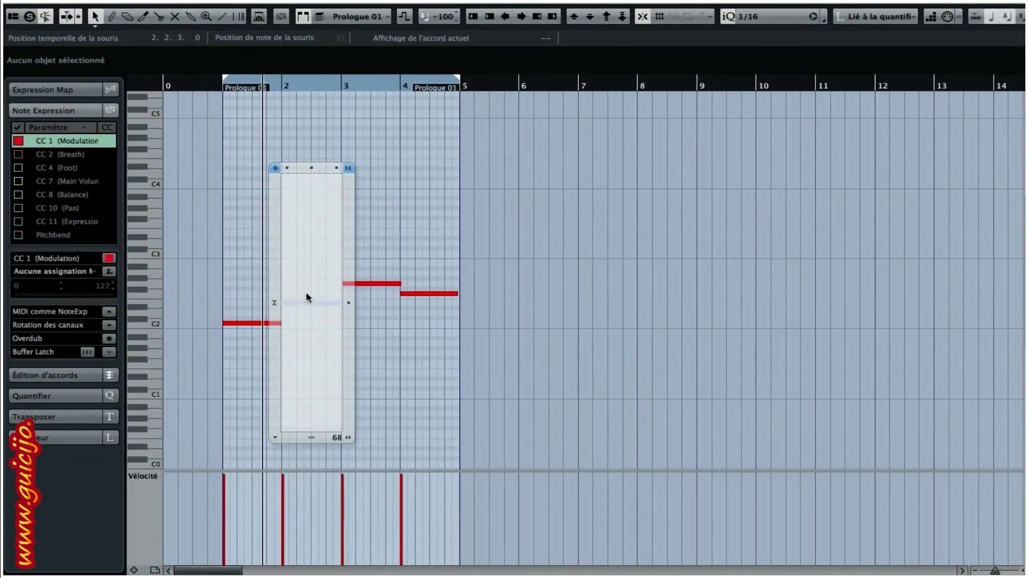
{"action": "key", "text": "h"}
{"action": "key", "text": "h"}
{"action": "key", "text": "h"}
{"action": "key", "text": "h"}
{"action": "key", "text": "h"}
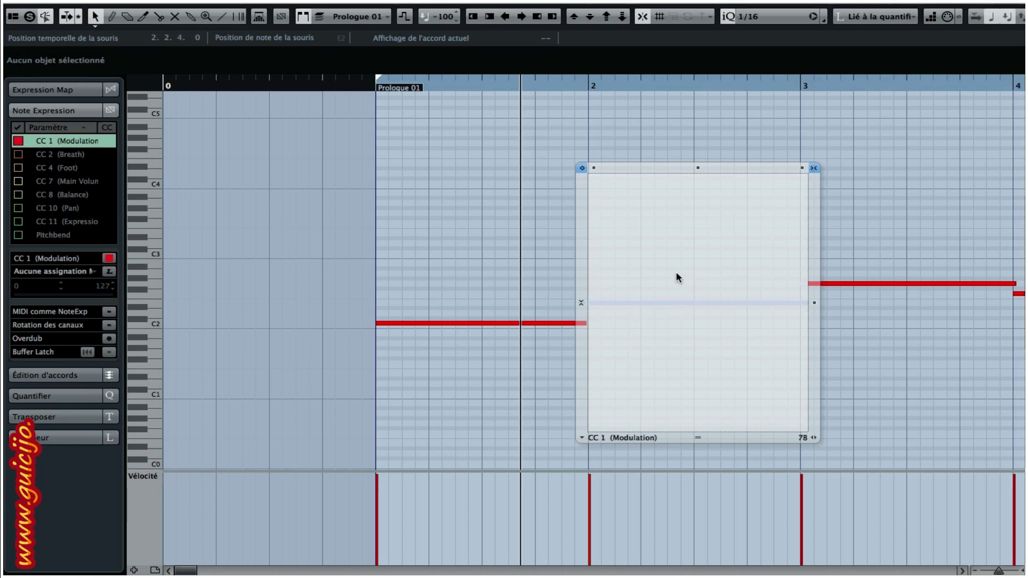
{"action": "right_click", "coordinate": [638, 274]}
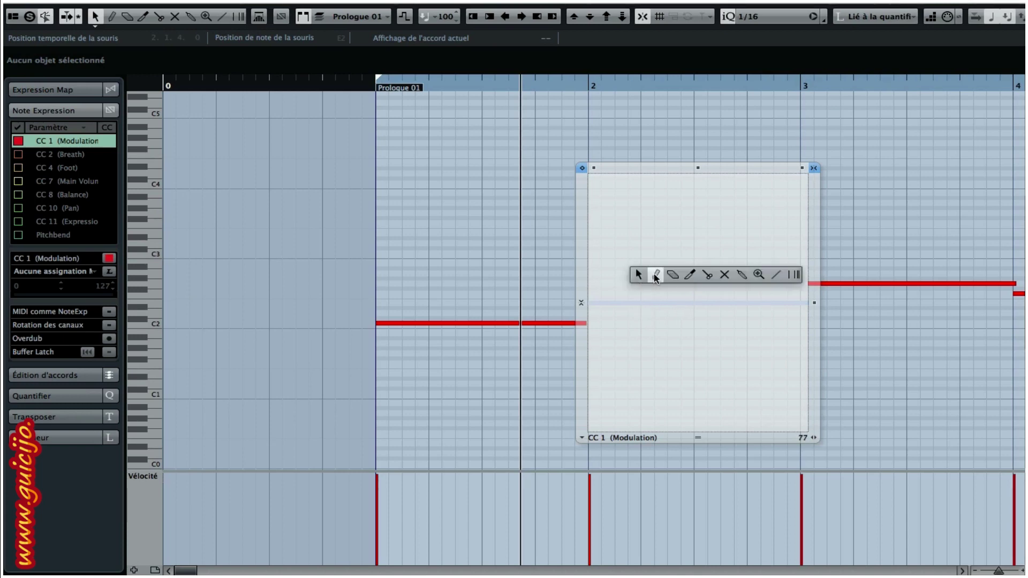
{"action": "left_click", "coordinate": [656, 275]}
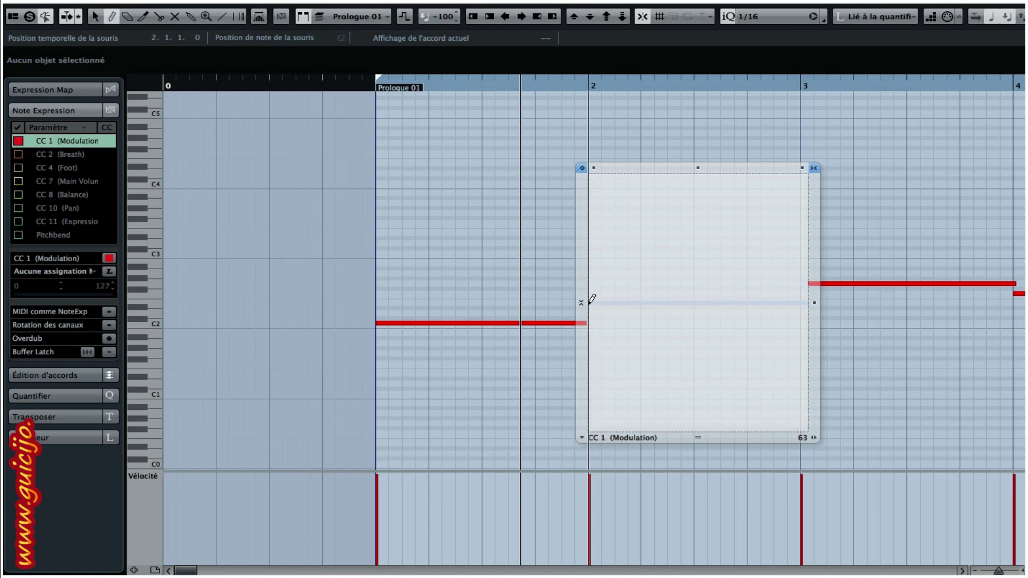
{"action": "left_click", "coordinate": [590, 304]}
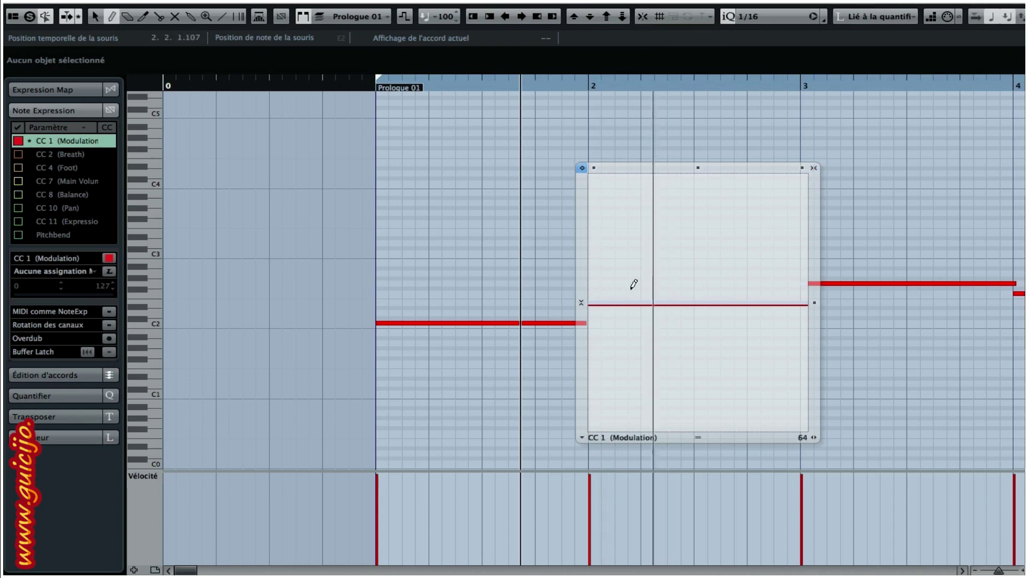
{"action": "left_click_drag", "start_coordinate": [612, 301], "coordinate": [609, 294]}
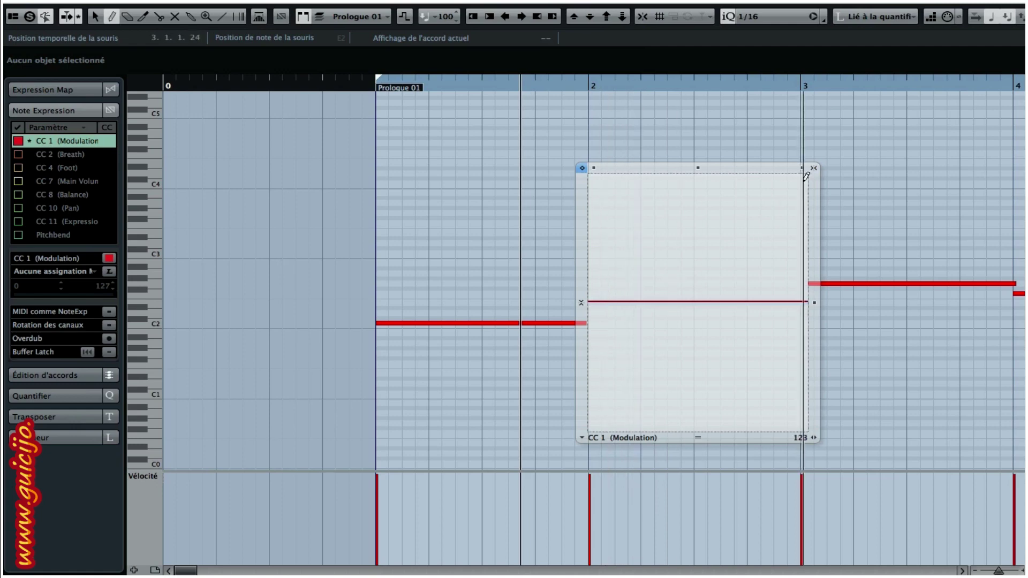
{"action": "left_click", "coordinate": [583, 168]}
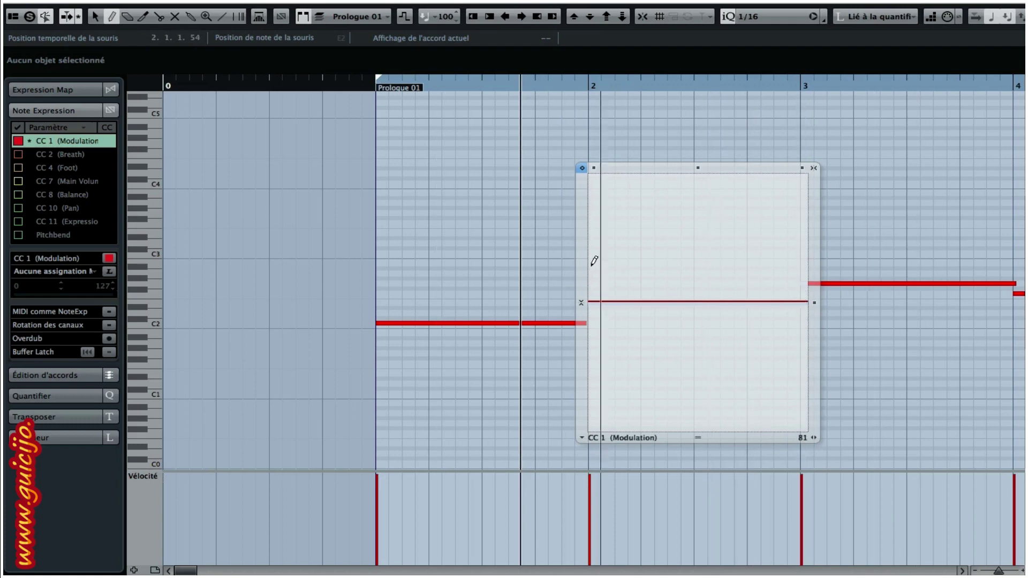
Step: Raise the bar 2 note's constant modulation value to about 86 and return it to about 64
{"action": "key", "text": "1"}
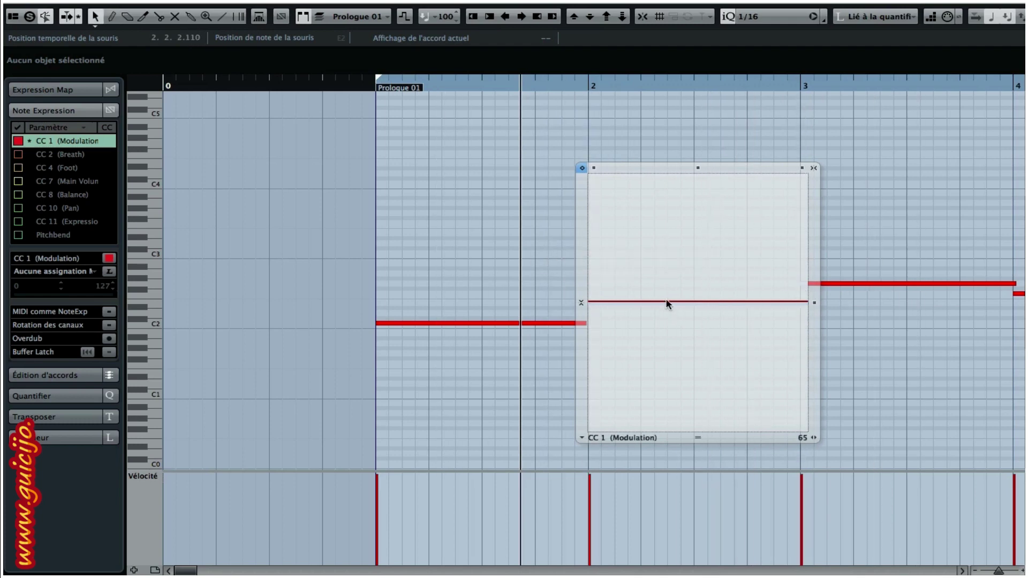
{"action": "left_click_drag", "start_coordinate": [666, 299], "coordinate": [667, 259]}
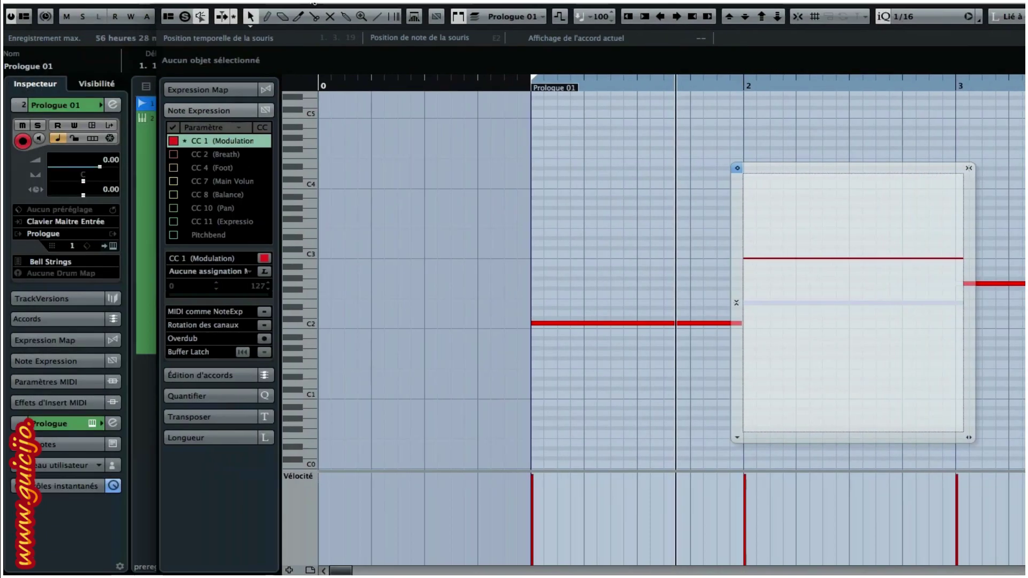
{"action": "left_click", "coordinate": [113, 246]}
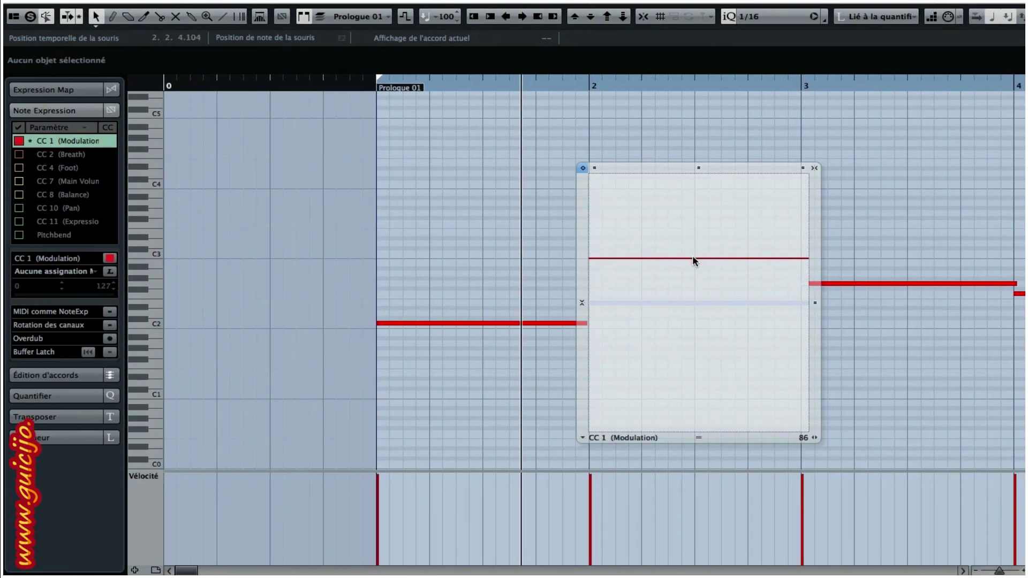
{"action": "mouse_move", "coordinate": [693, 257]}
{"action": "left_mouse_down"}
{"action": "mouse_move", "coordinate": [689, 196]}
{"action": "mouse_move", "coordinate": [684, 433]}
{"action": "mouse_move", "coordinate": [680, 303]}
{"action": "left_mouse_up"}
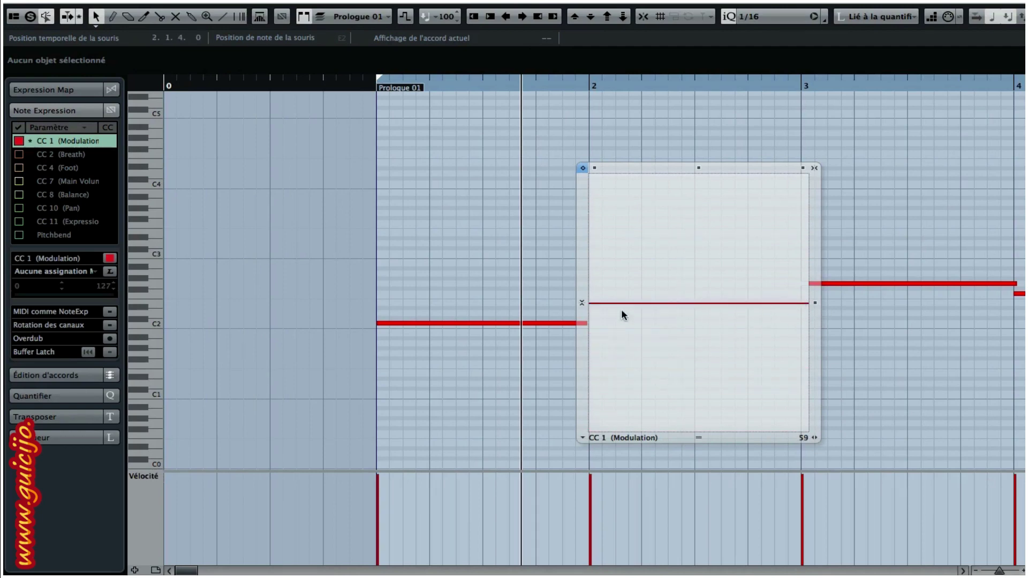
Step: Raise the bar 2 note's constant modulation value to about 101 and play the part from just before bar 1
{"action": "left_click_drag", "start_coordinate": [611, 300], "coordinate": [612, 226]}
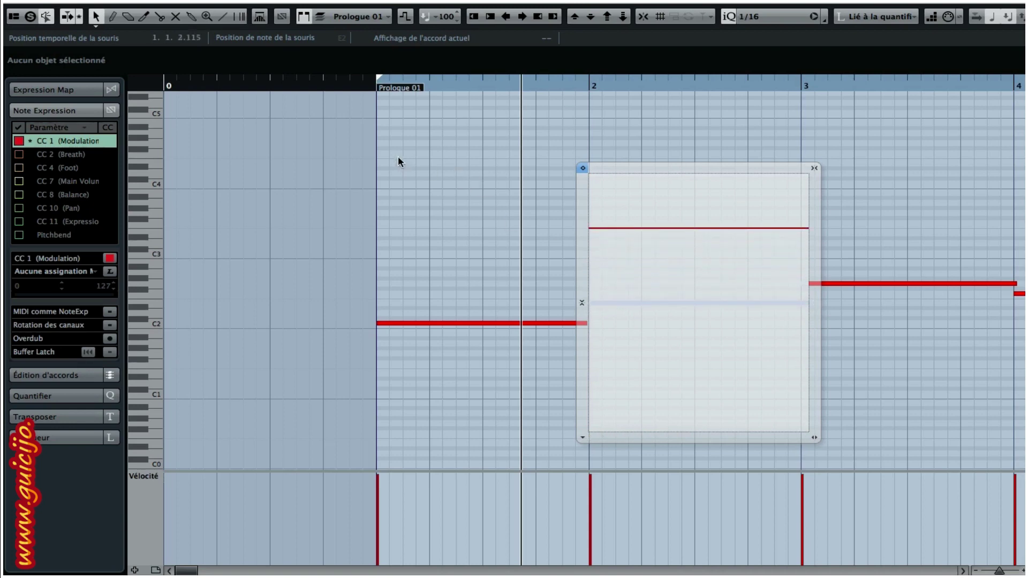
{"action": "left_click", "coordinate": [352, 86]}
{"action": "key", "text": "space"}
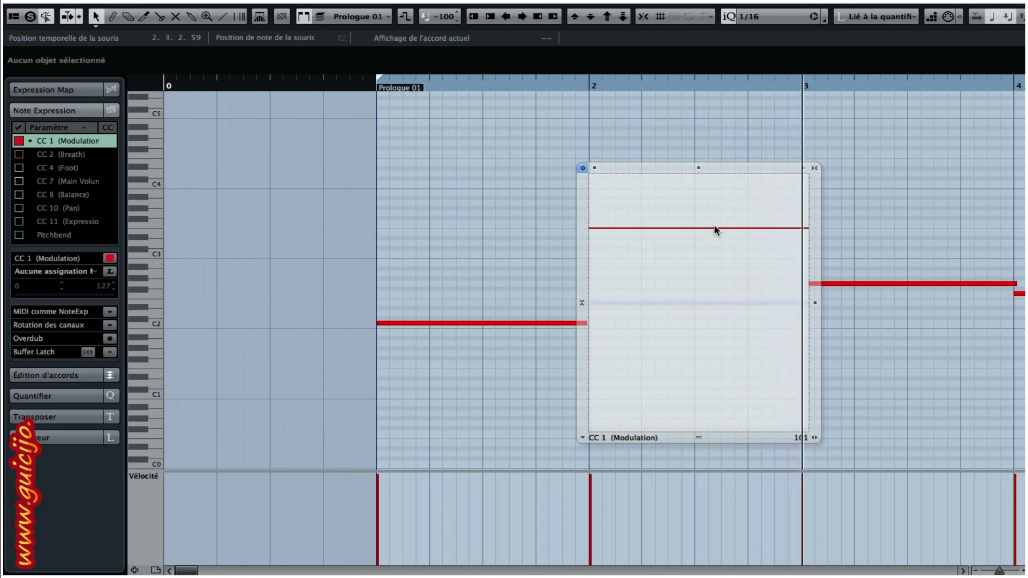
Step: Lower the bar 2 note's constant modulation line to the middle value, about 64
{"action": "left_click_drag", "start_coordinate": [715, 229], "coordinate": [712, 300]}
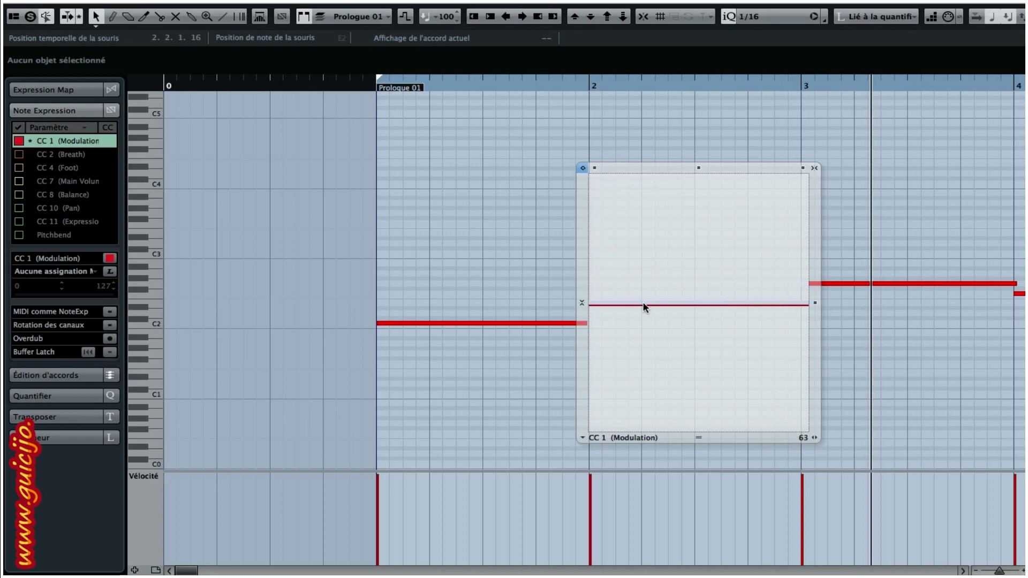
{"action": "mouse_move", "coordinate": [643, 303]}
{"action": "left_mouse_down"}
{"action": "mouse_move", "coordinate": [643, 312]}
{"action": "mouse_move", "coordinate": [644, 303]}
{"action": "left_mouse_up"}
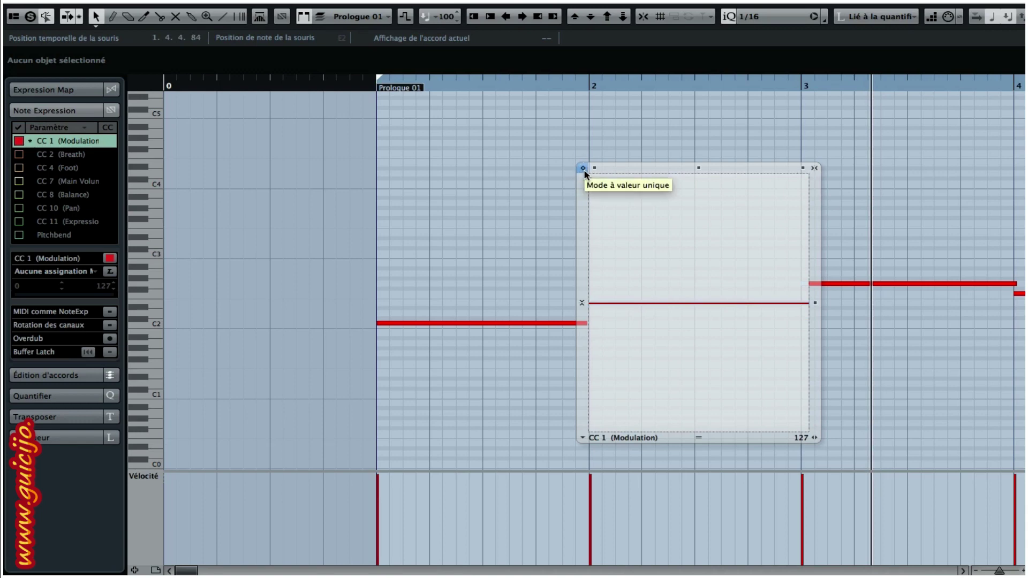
Step: Turn off single-value mode and draw a square-shaped modulation curve alternating between about 64 and 74 across the bar 2 note
{"action": "right_click", "coordinate": [622, 252]}
{"action": "left_click", "coordinate": [645, 251]}
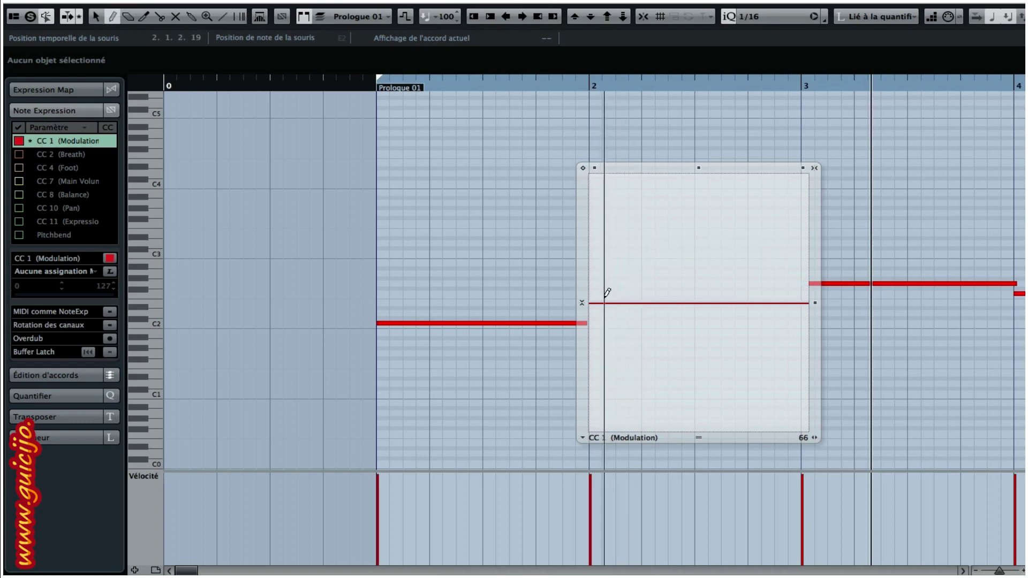
{"action": "left_click_drag", "start_coordinate": [609, 296], "coordinate": [609, 276]}
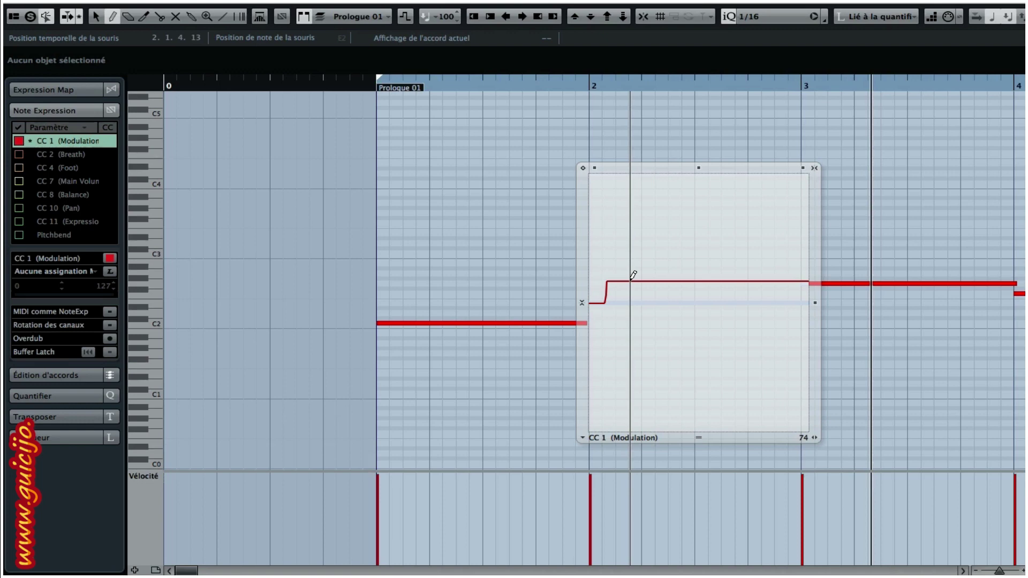
{"action": "scroll", "coordinate": [634, 275], "scroll_direction": "up", "scroll_amount": 3}
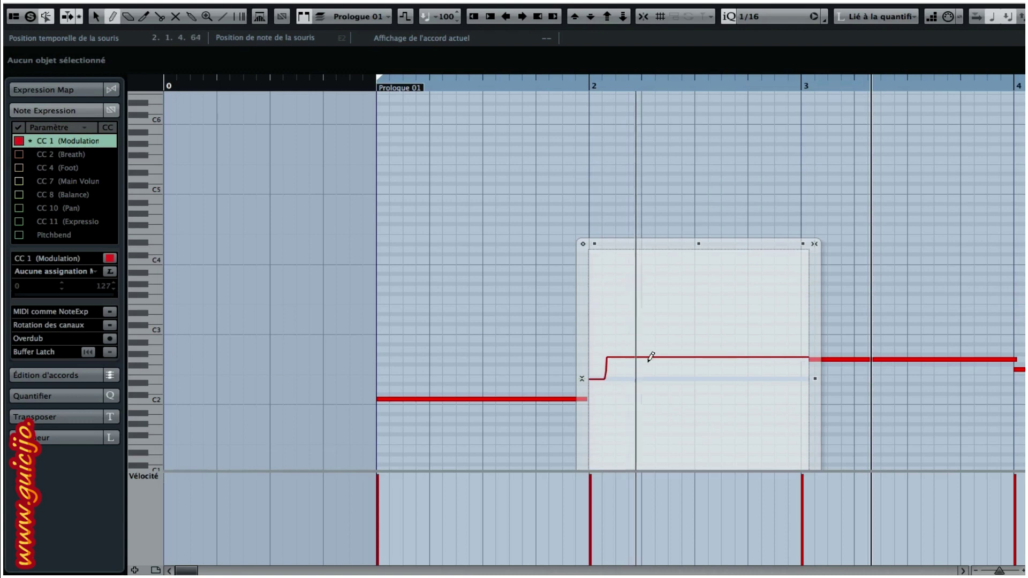
{"action": "scroll", "coordinate": [636, 342], "scroll_direction": "down", "scroll_amount": 7}
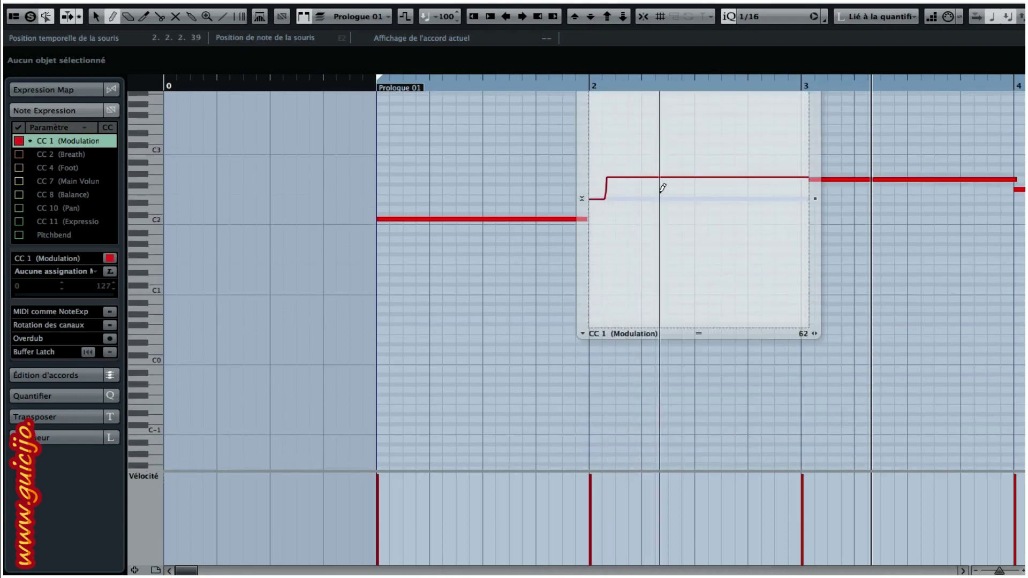
{"action": "mouse_move", "coordinate": [629, 176]}
{"action": "left_mouse_down"}
{"action": "mouse_move", "coordinate": [627, 199]}
{"action": "mouse_move", "coordinate": [660, 170]}
{"action": "mouse_move", "coordinate": [674, 175]}
{"action": "mouse_move", "coordinate": [672, 200]}
{"action": "mouse_move", "coordinate": [691, 200]}
{"action": "mouse_move", "coordinate": [696, 176]}
{"action": "mouse_move", "coordinate": [716, 170]}
{"action": "mouse_move", "coordinate": [718, 194]}
{"action": "mouse_move", "coordinate": [735, 200]}
{"action": "mouse_move", "coordinate": [737, 172]}
{"action": "mouse_move", "coordinate": [757, 172]}
{"action": "mouse_move", "coordinate": [764, 198]}
{"action": "mouse_move", "coordinate": [781, 197]}
{"action": "mouse_move", "coordinate": [789, 176]}
{"action": "mouse_move", "coordinate": [809, 199]}
{"action": "left_mouse_up"}
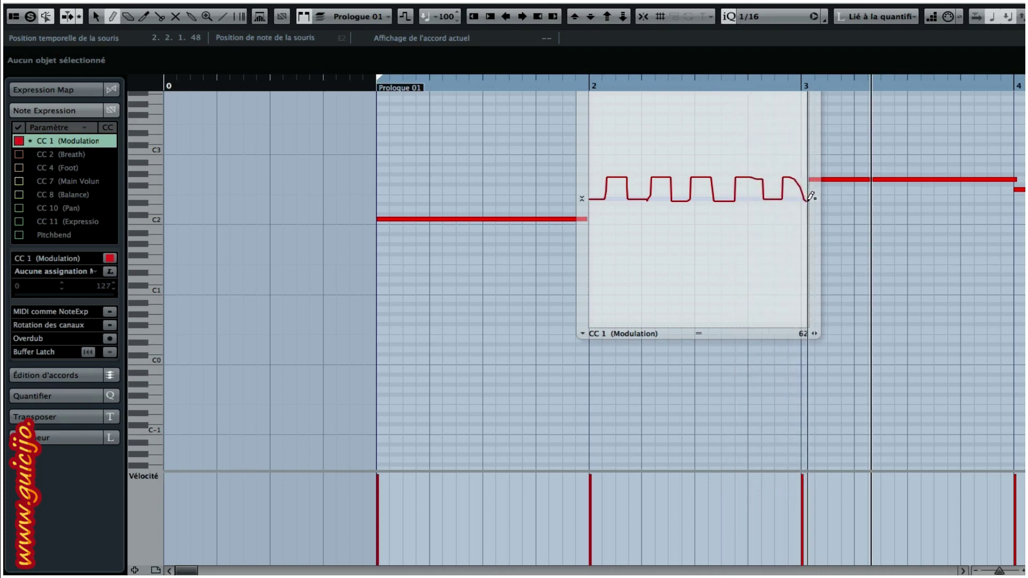
{"action": "scroll", "coordinate": [694, 246], "scroll_direction": "up", "scroll_amount": 3}
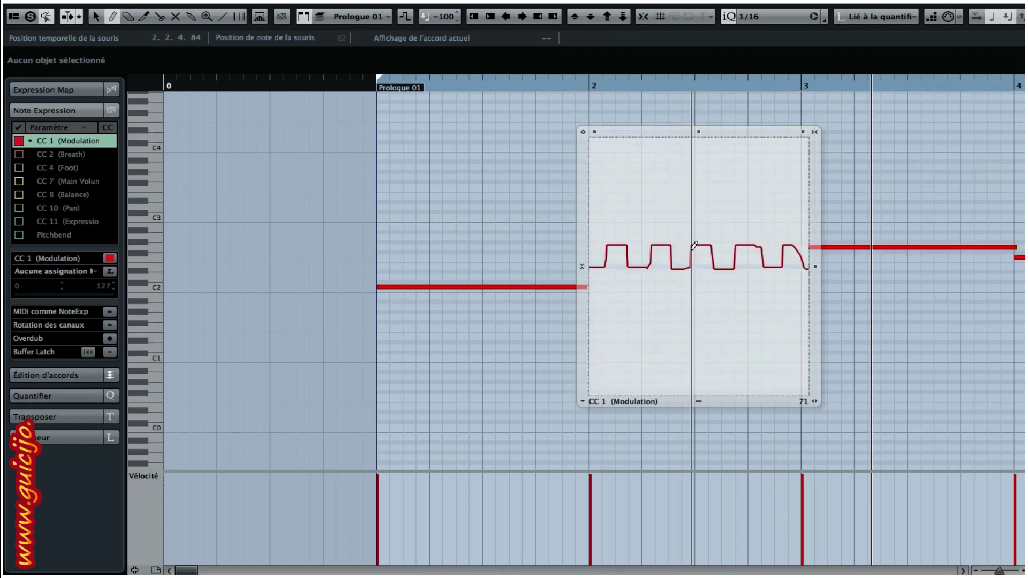
Step: Play the part from just before bar 1 to hear the drawn modulation curve, with all four bars in view
{"action": "key", "text": "1"}
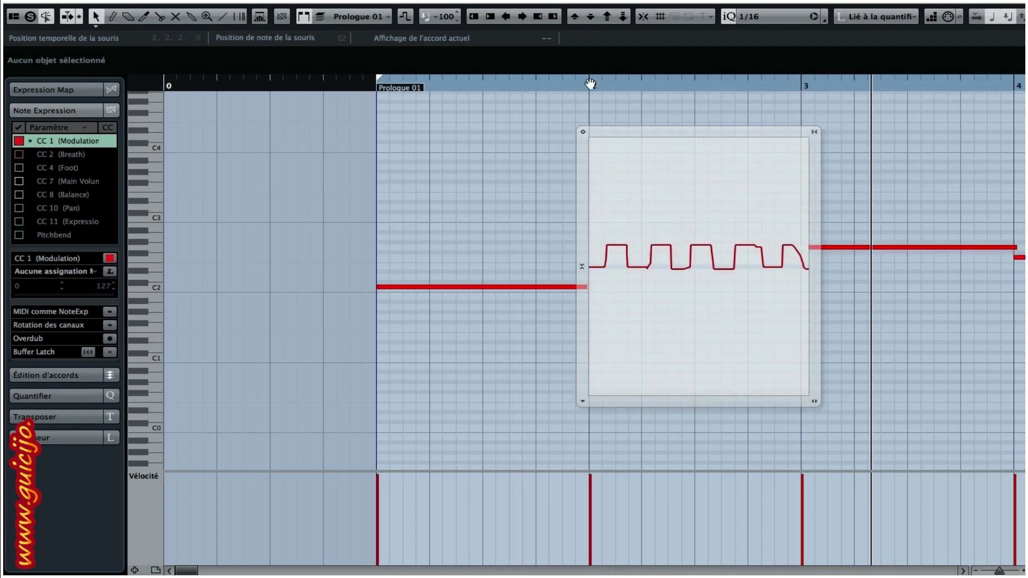
{"action": "left_click", "coordinate": [360, 86]}
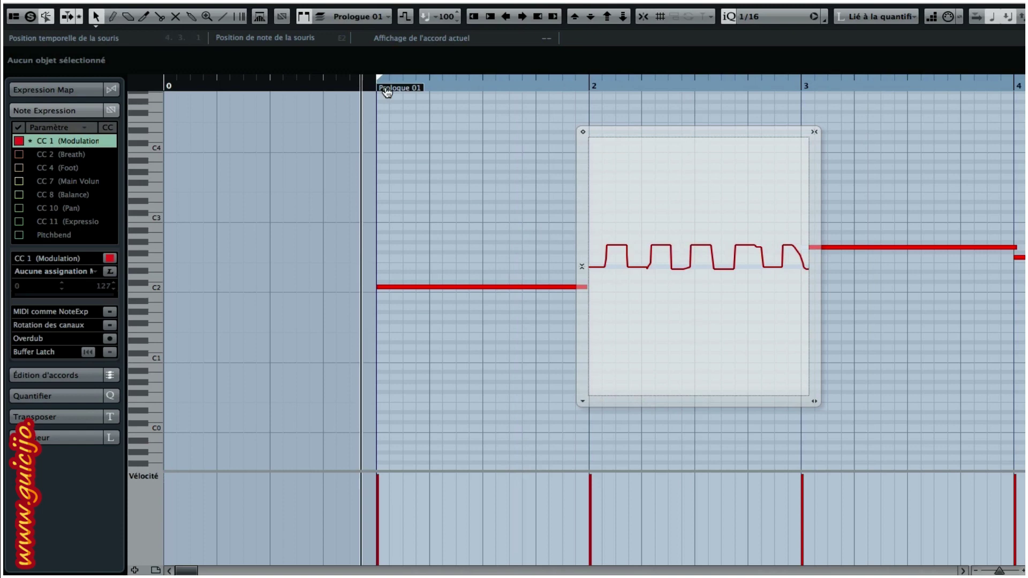
{"action": "key", "text": "space"}
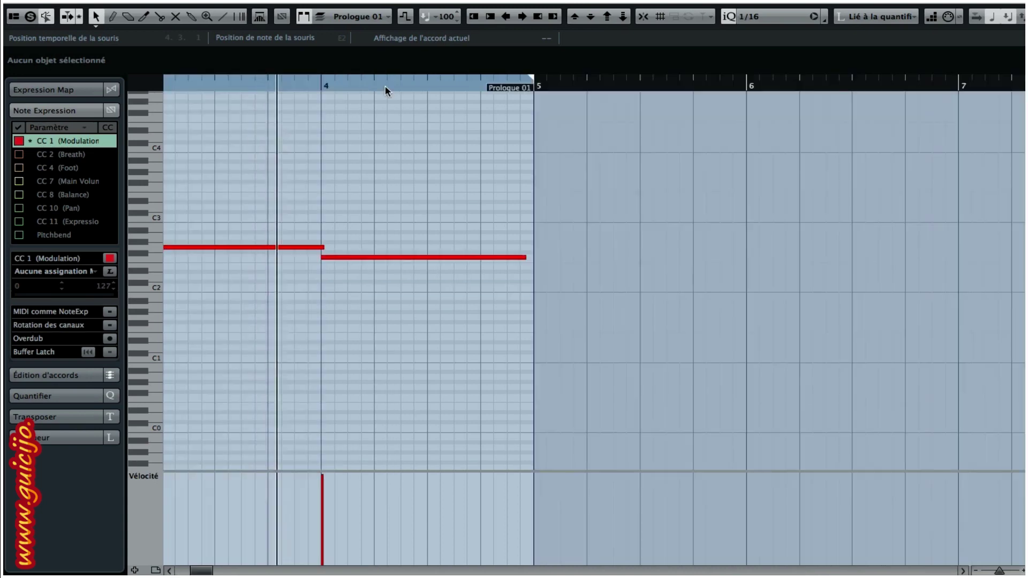
{"action": "key", "text": "g"}
{"action": "key", "text": "g"}
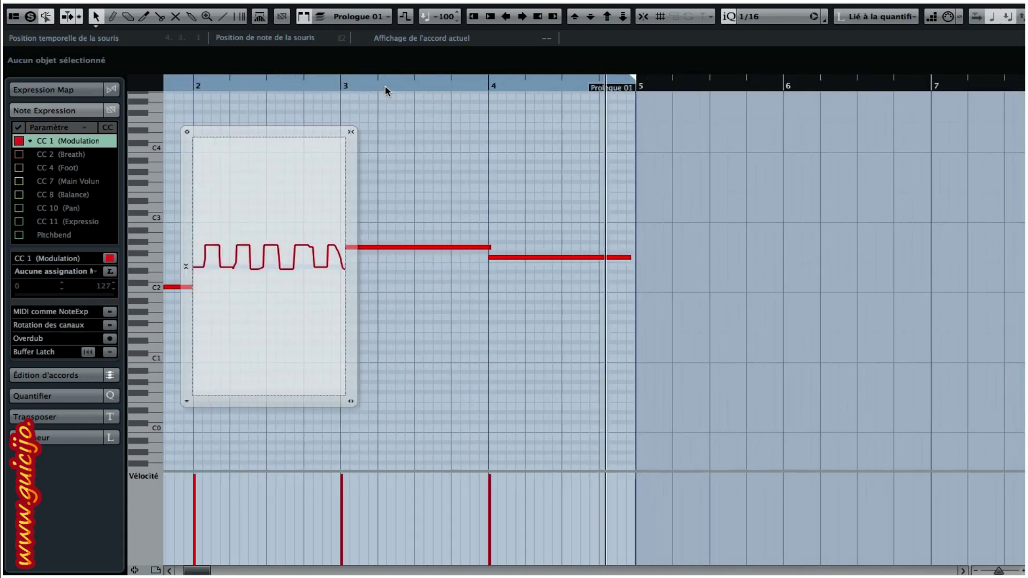
{"action": "key", "text": "g"}
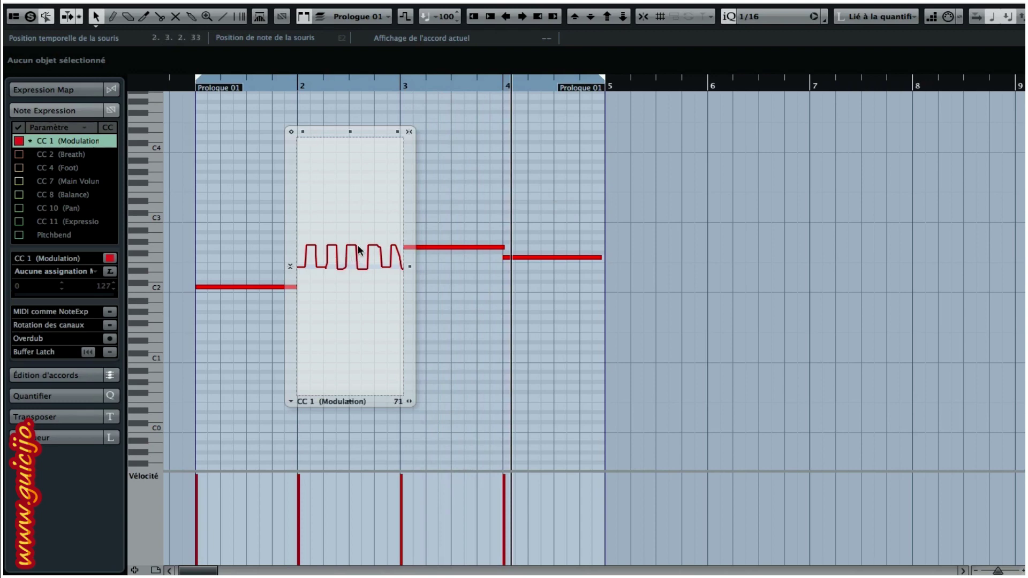
Step: Compress the bar 2 note's modulation curve vertically around its centre until it is a nearly flat line at about 64
{"action": "key", "text": "h"}
{"action": "key", "text": "h"}
{"action": "key", "text": "h"}
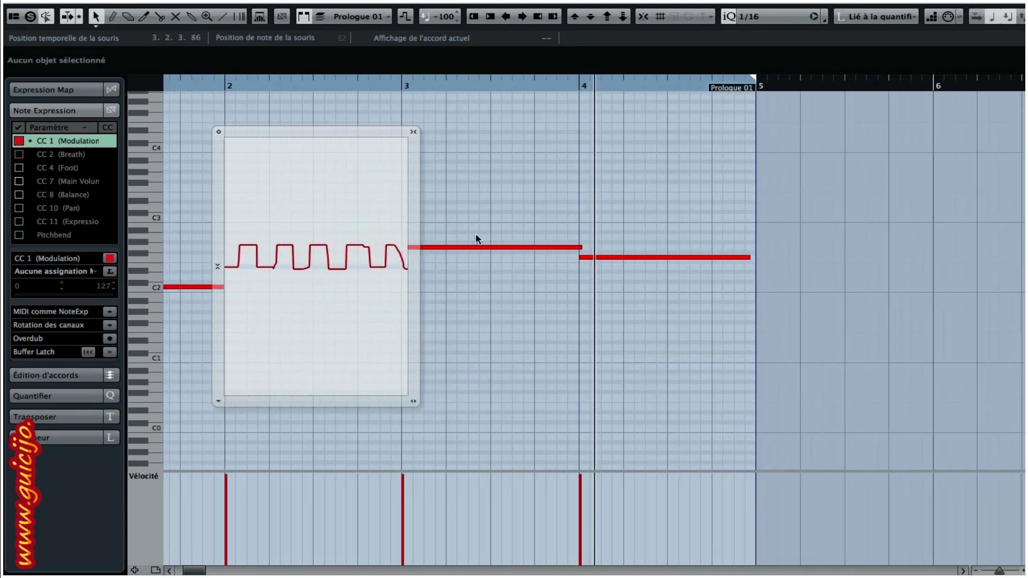
{"action": "scroll", "coordinate": [476, 235], "scroll_direction": "left", "scroll_amount": 5}
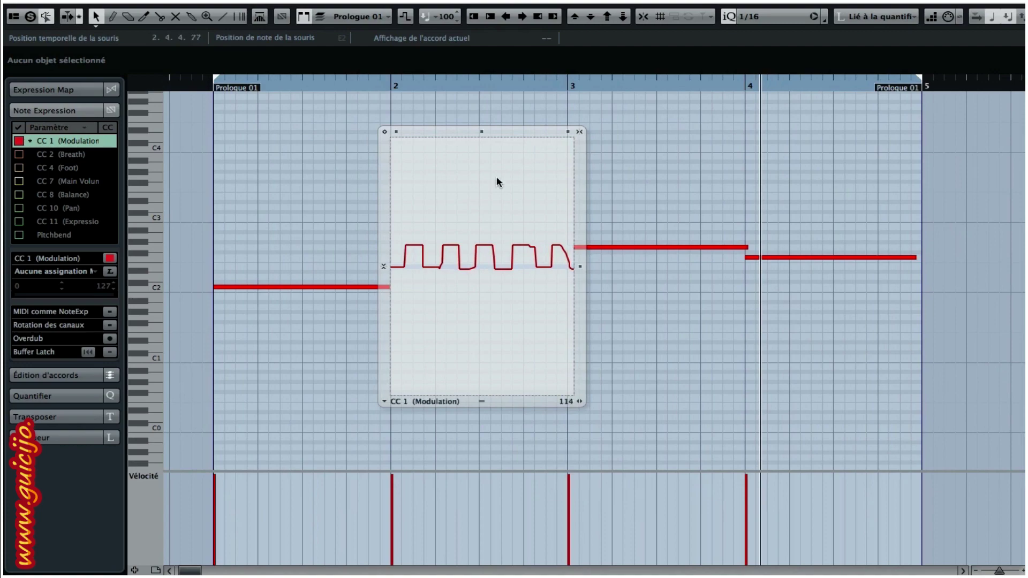
{"action": "key", "text": "h"}
{"action": "key", "text": "h"}
{"action": "key", "text": "h"}
{"action": "scroll", "coordinate": [424, 241], "scroll_direction": "left", "scroll_amount": 5}
{"action": "scroll", "coordinate": [423, 242], "scroll_direction": "right", "scroll_amount": 2}
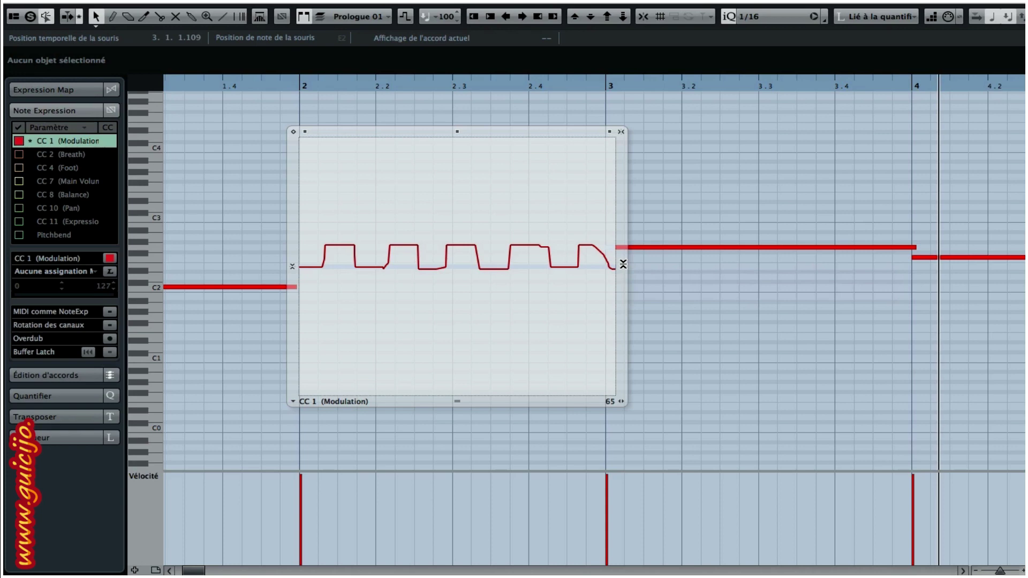
{"action": "left_click_drag", "start_coordinate": [623, 263], "coordinate": [609, 353]}
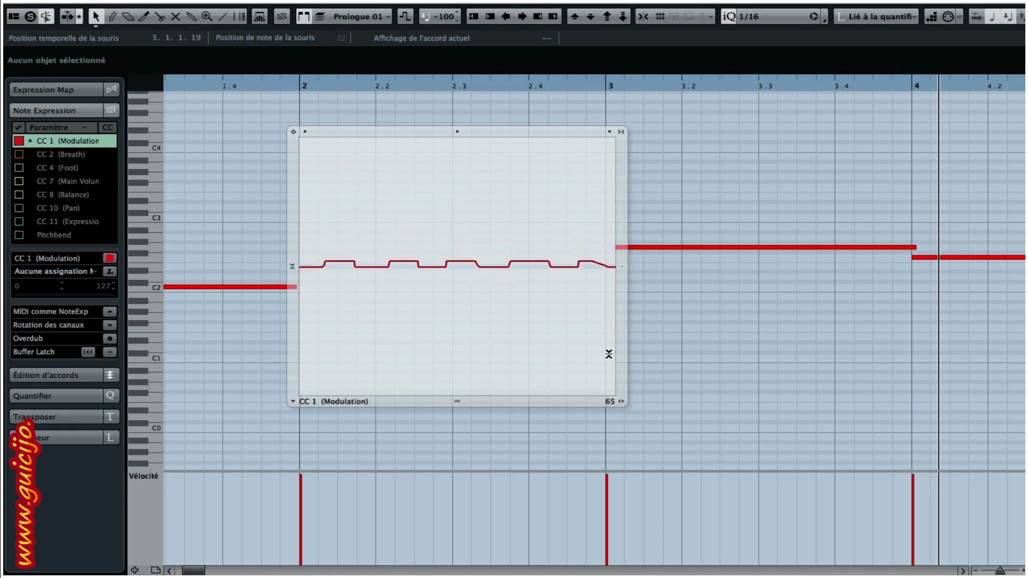
{"action": "left_click_drag", "start_coordinate": [622, 266], "coordinate": [617, 379]}
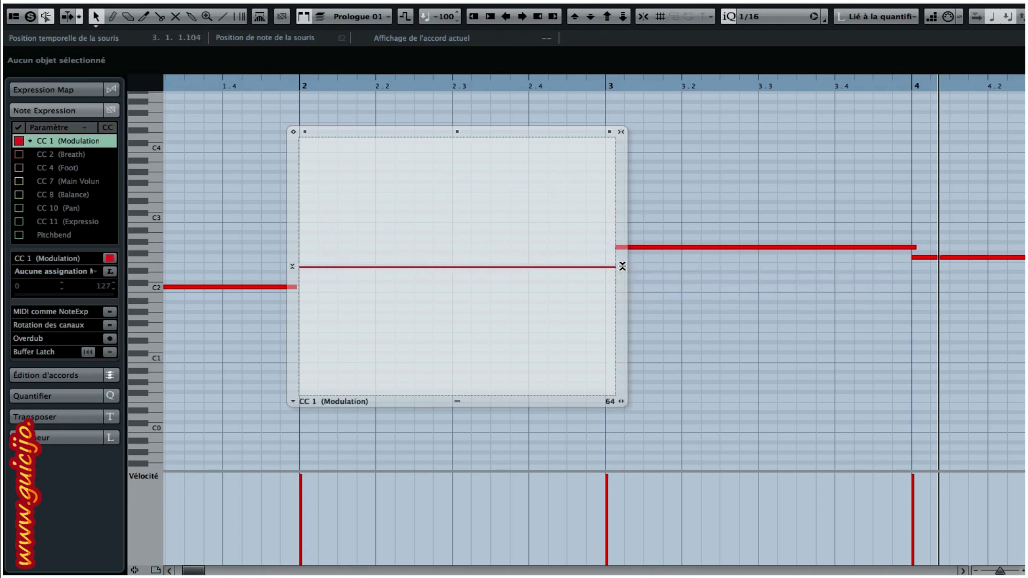
{"action": "mouse_move", "coordinate": [622, 266]}
{"action": "left_mouse_down"}
{"action": "mouse_move", "coordinate": [624, 242]}
{"action": "mouse_move", "coordinate": [621, 273]}
{"action": "left_mouse_up"}
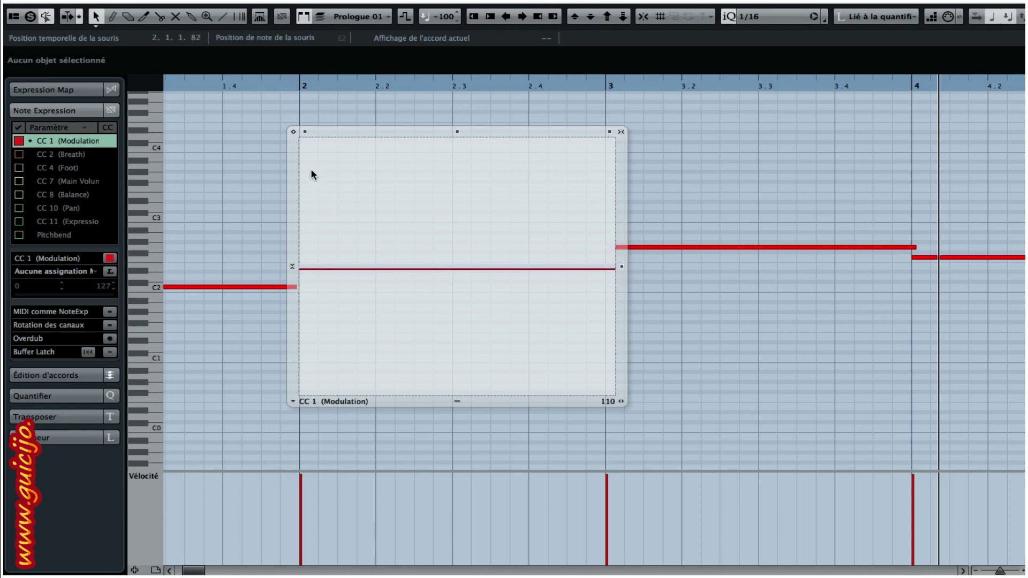
Step: Draw four square modulation pulses across the bar 2 note with the pencil tool, and stretch the curve vertically around its centre
{"action": "right_click", "coordinate": [350, 223]}
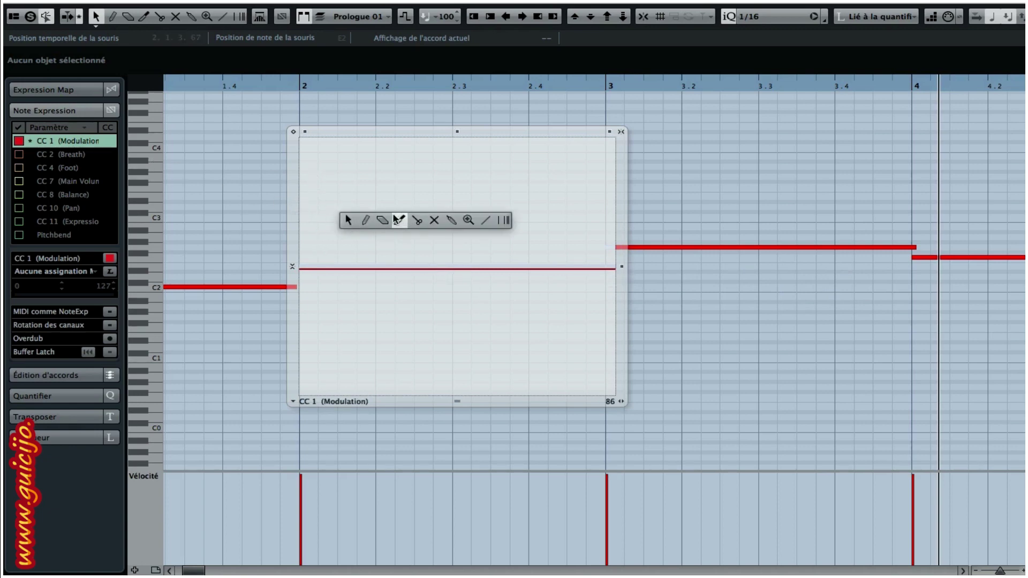
{"action": "left_click", "coordinate": [361, 221]}
{"action": "mouse_move", "coordinate": [321, 267]}
{"action": "left_mouse_down"}
{"action": "mouse_move", "coordinate": [327, 231]}
{"action": "mouse_move", "coordinate": [351, 244]}
{"action": "mouse_move", "coordinate": [343, 228]}
{"action": "mouse_move", "coordinate": [361, 226]}
{"action": "mouse_move", "coordinate": [367, 270]}
{"action": "mouse_move", "coordinate": [399, 270]}
{"action": "mouse_move", "coordinate": [402, 227]}
{"action": "mouse_move", "coordinate": [447, 223]}
{"action": "mouse_move", "coordinate": [487, 266]}
{"action": "mouse_move", "coordinate": [496, 224]}
{"action": "mouse_move", "coordinate": [539, 223]}
{"action": "mouse_move", "coordinate": [538, 268]}
{"action": "mouse_move", "coordinate": [574, 220]}
{"action": "mouse_move", "coordinate": [606, 219]}
{"action": "left_mouse_up"}
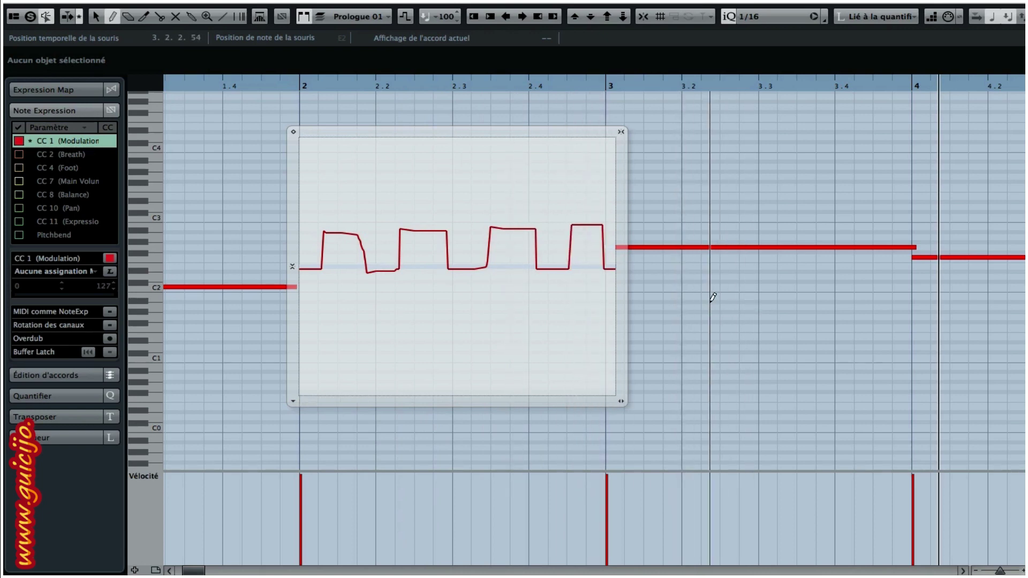
{"action": "key", "text": "1"}
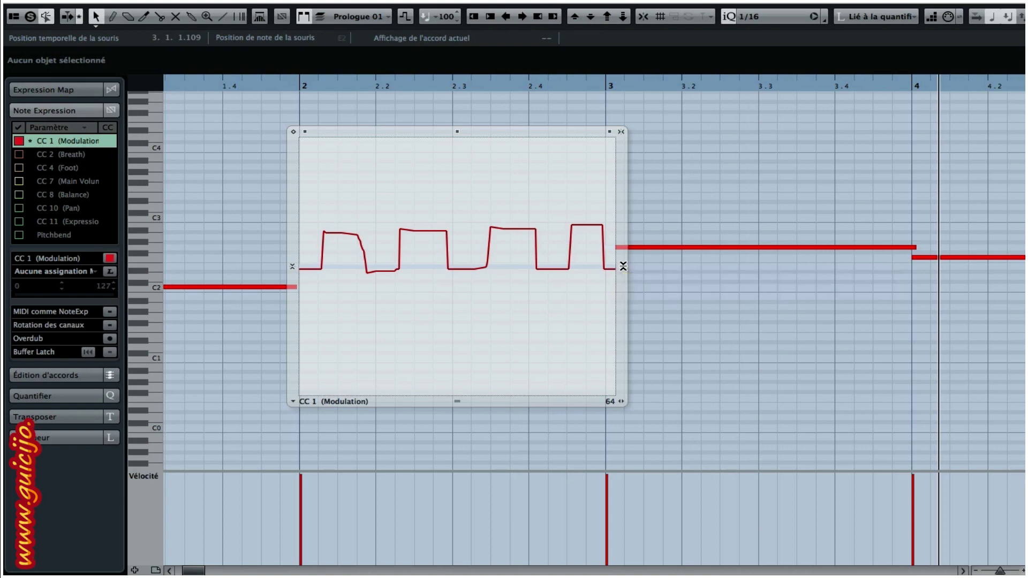
{"action": "left_click_drag", "start_coordinate": [623, 266], "coordinate": [619, 197]}
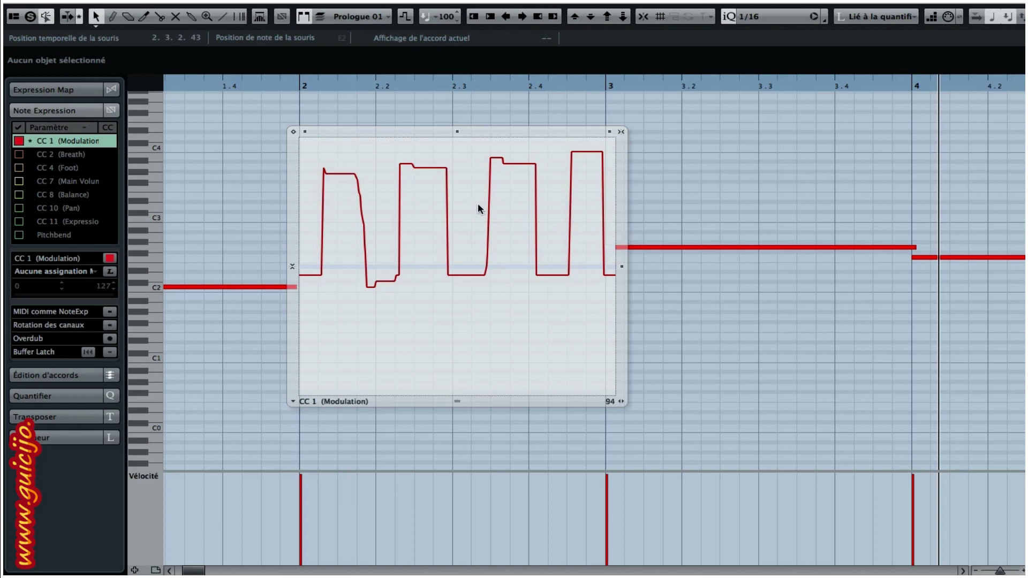
Step: Play the part from the start of bar 1 to hear the stretched modulation curve
{"action": "key", "text": "g"}
{"action": "key", "text": "g"}
{"action": "key", "text": "g"}
{"action": "key", "text": "g"}
{"action": "key", "text": "g"}
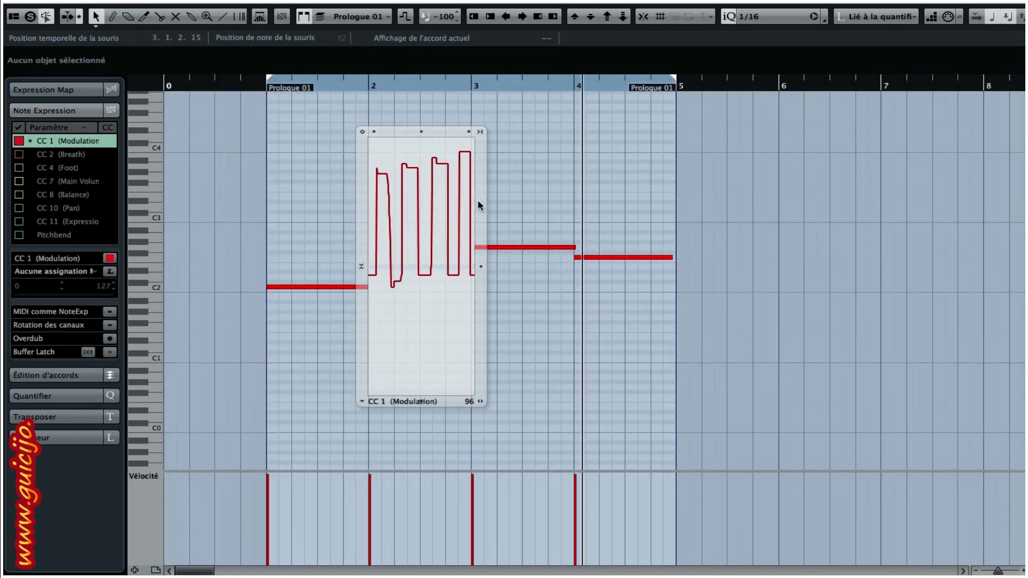
{"action": "left_click", "coordinate": [265, 84]}
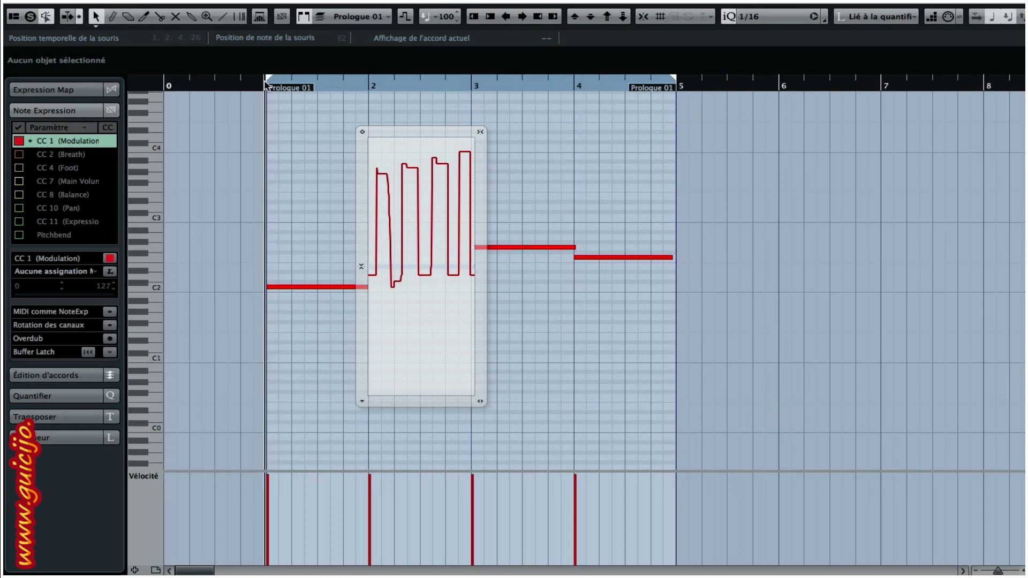
{"action": "key", "text": "space"}
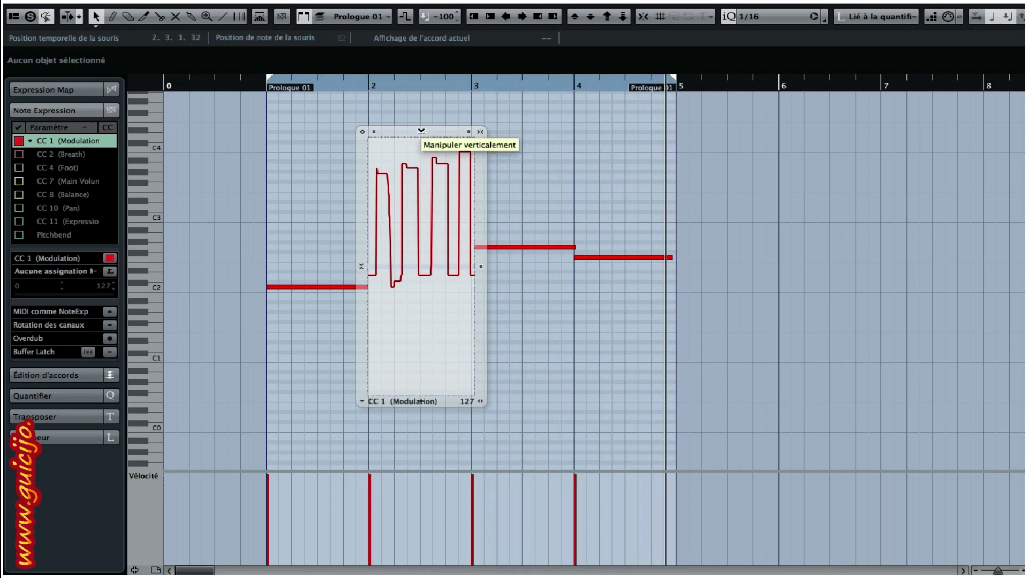
Step: Lower the bar 2 note's whole modulation curve so its pulses dip below the middle value, and play the part from bar 1
{"action": "left_click_drag", "start_coordinate": [421, 132], "coordinate": [418, 157]}
{"action": "double_click", "coordinate": [269, 90]}
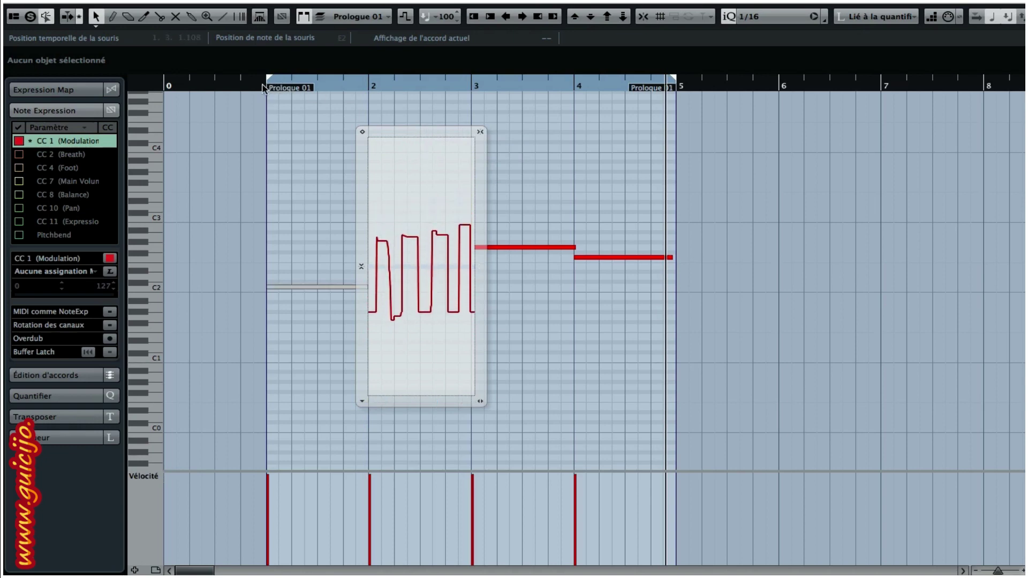
{"action": "left_click", "coordinate": [264, 87]}
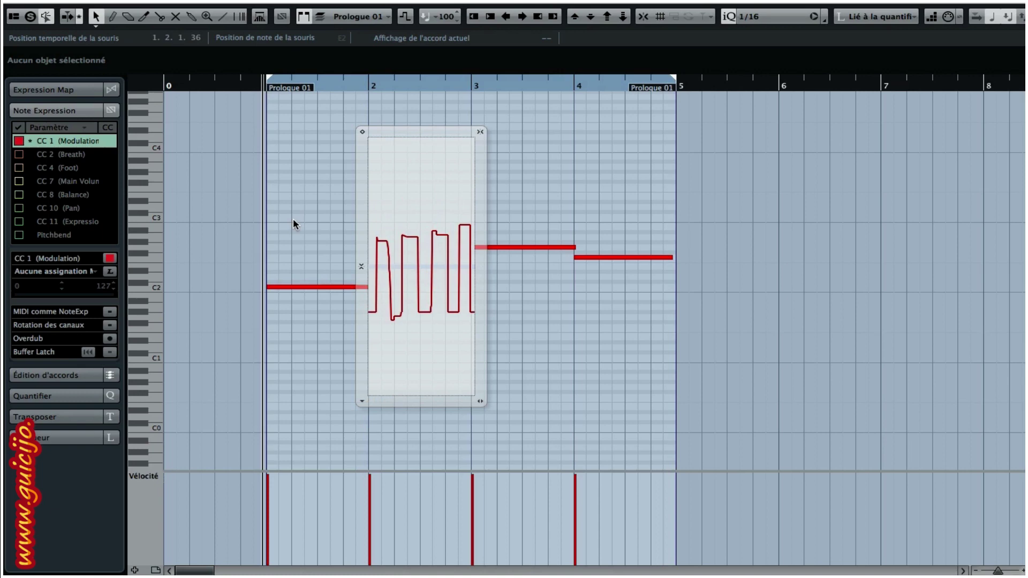
{"action": "key", "text": "space"}
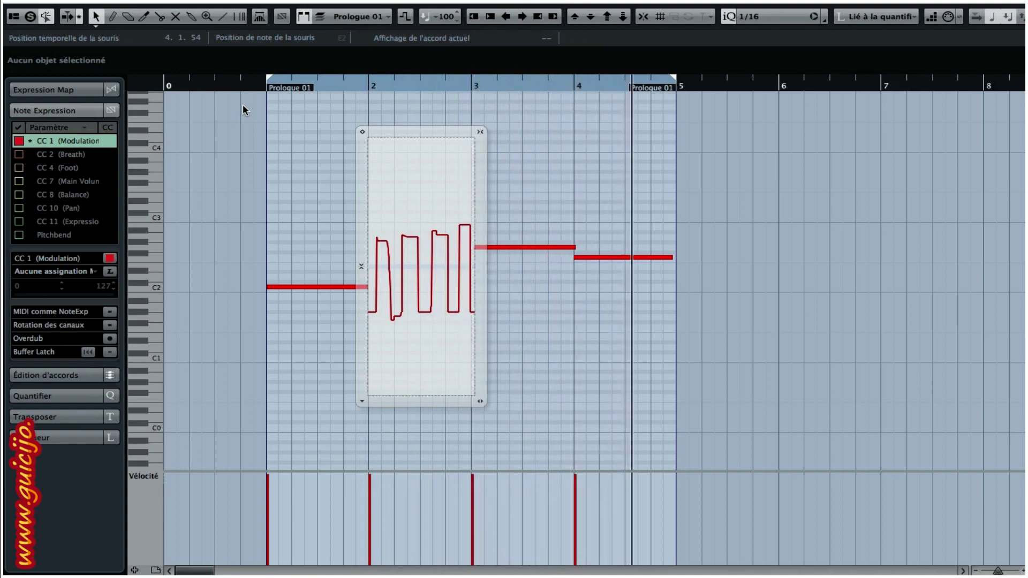
{"action": "key", "text": "space"}
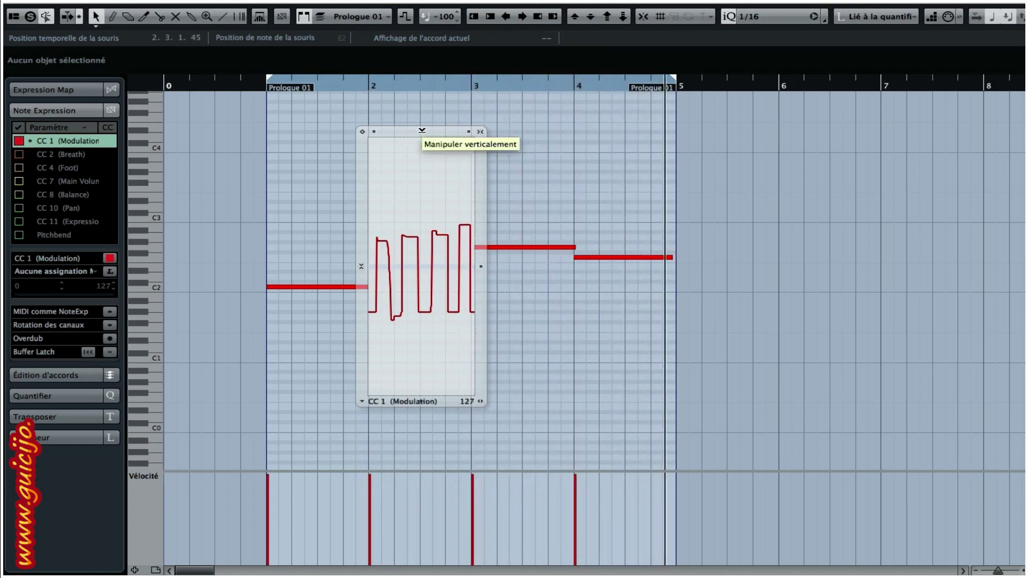
Step: Raise the bar 2 note's whole modulation curve until its low portions sit at the middle value, about 64
{"action": "left_click_drag", "start_coordinate": [424, 127], "coordinate": [423, 99]}
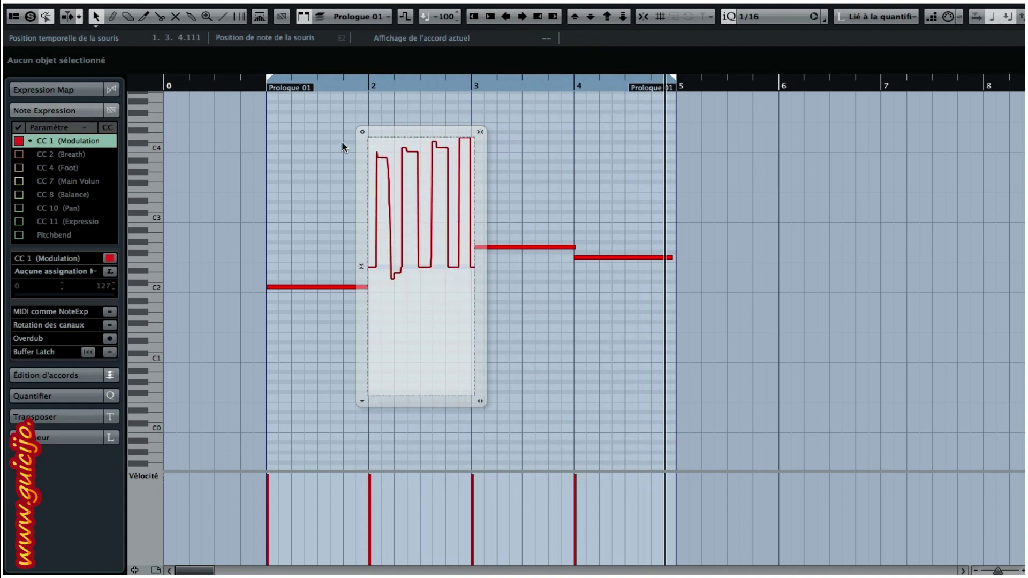
{"action": "key", "text": "h"}
{"action": "scroll", "coordinate": [404, 213], "scroll_direction": "left", "scroll_amount": 2}
{"action": "key", "text": "h"}
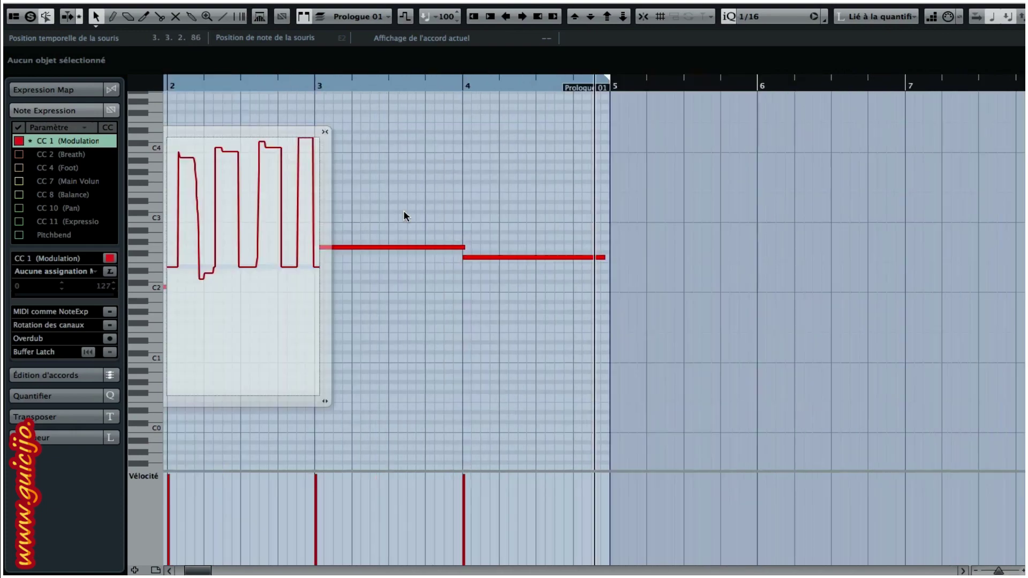
{"action": "key", "text": "h"}
{"action": "scroll", "coordinate": [404, 216], "scroll_direction": "left", "scroll_amount": 3}
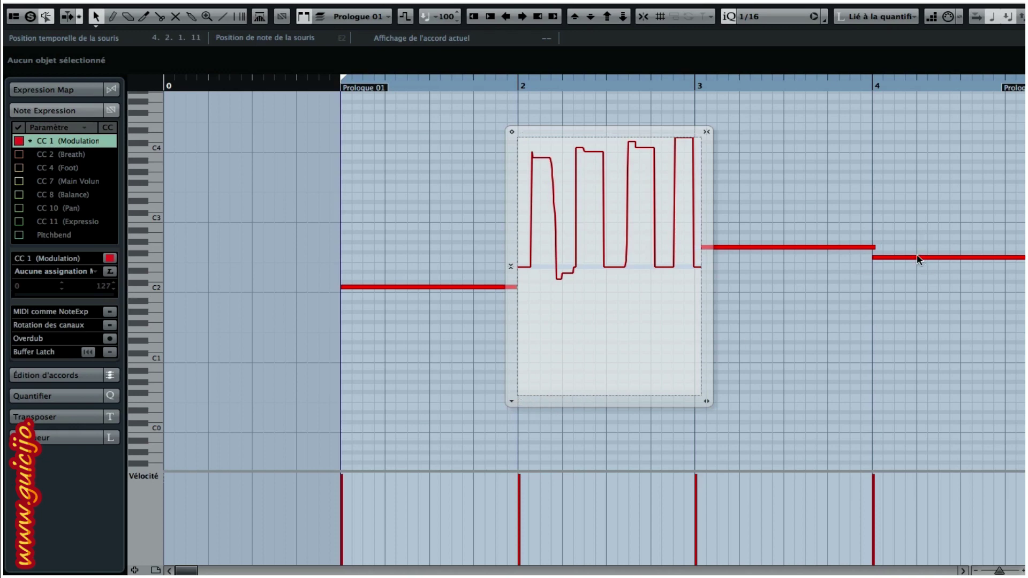
Step: Open the bar 4 note's Note Expression editor and draw three square-like modulation pulses rising from the middle value
{"action": "double_click", "coordinate": [900, 256]}
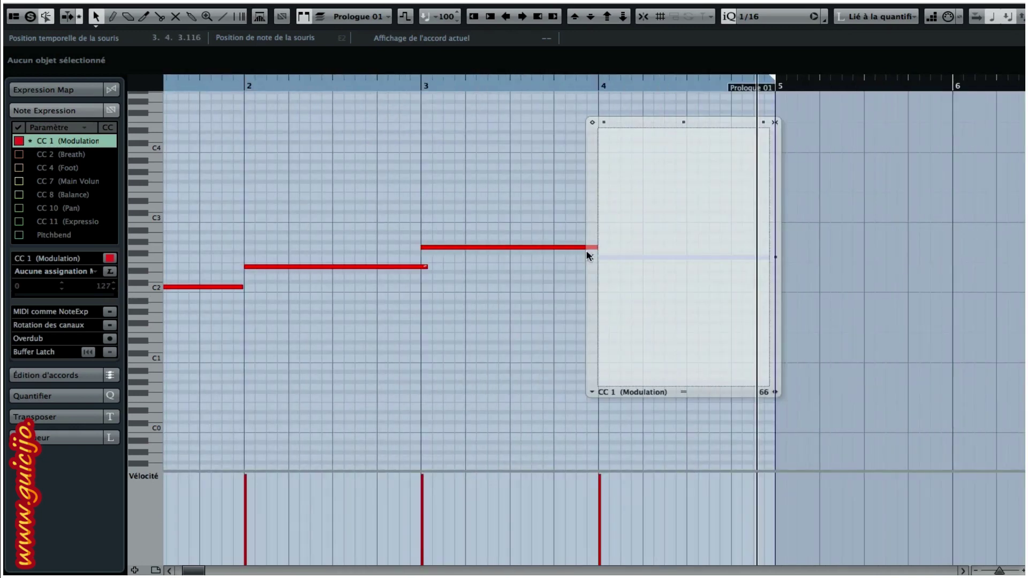
{"action": "right_click", "coordinate": [629, 257]}
{"action": "left_click", "coordinate": [646, 255]}
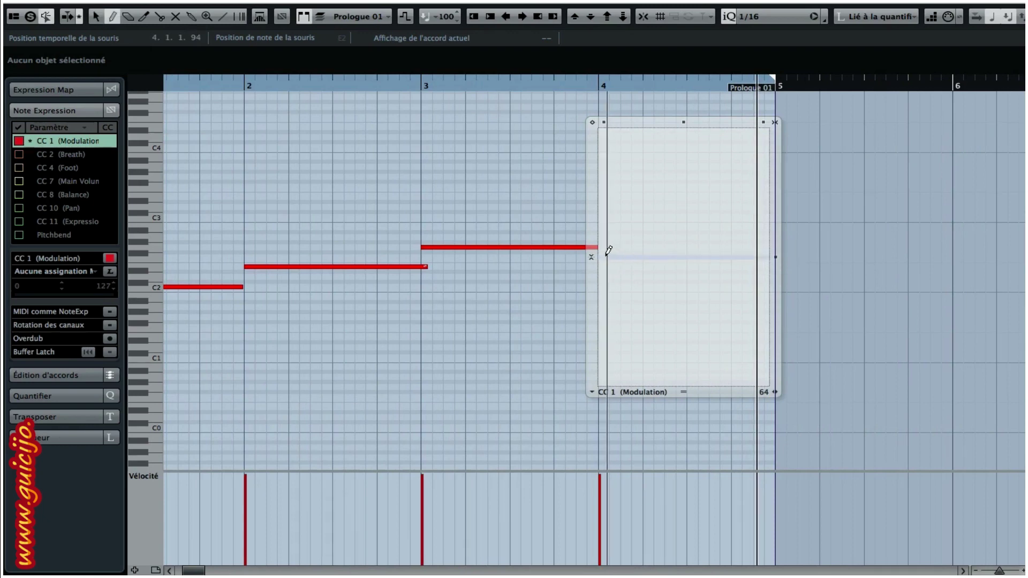
{"action": "left_click", "coordinate": [612, 253]}
{"action": "mouse_move", "coordinate": [614, 250]}
{"action": "left_mouse_down"}
{"action": "mouse_move", "coordinate": [616, 217]}
{"action": "mouse_move", "coordinate": [637, 230]}
{"action": "mouse_move", "coordinate": [644, 257]}
{"action": "mouse_move", "coordinate": [665, 246]}
{"action": "mouse_move", "coordinate": [669, 212]}
{"action": "mouse_move", "coordinate": [697, 218]}
{"action": "mouse_move", "coordinate": [704, 254]}
{"action": "mouse_move", "coordinate": [727, 259]}
{"action": "mouse_move", "coordinate": [734, 219]}
{"action": "mouse_move", "coordinate": [767, 222]}
{"action": "mouse_move", "coordinate": [776, 260]}
{"action": "mouse_move", "coordinate": [776, 202]}
{"action": "left_mouse_up"}
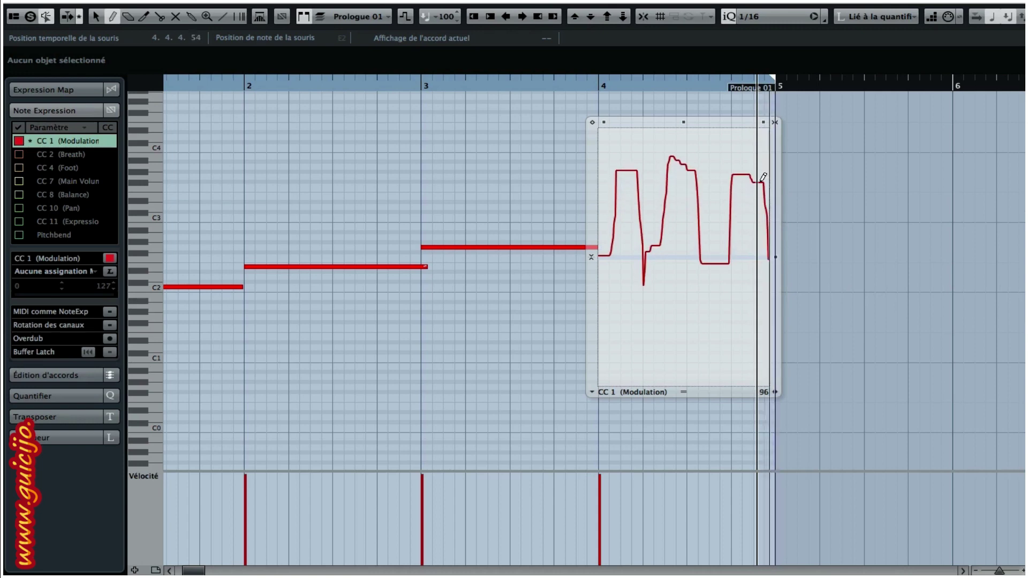
{"action": "key", "text": "g"}
{"action": "key", "text": "g"}
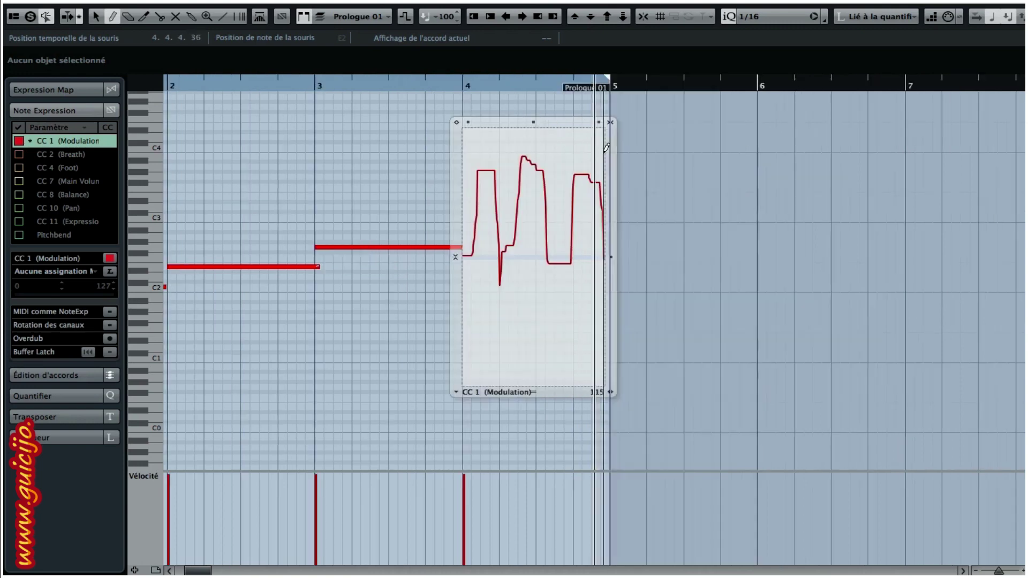
{"action": "key", "text": "g"}
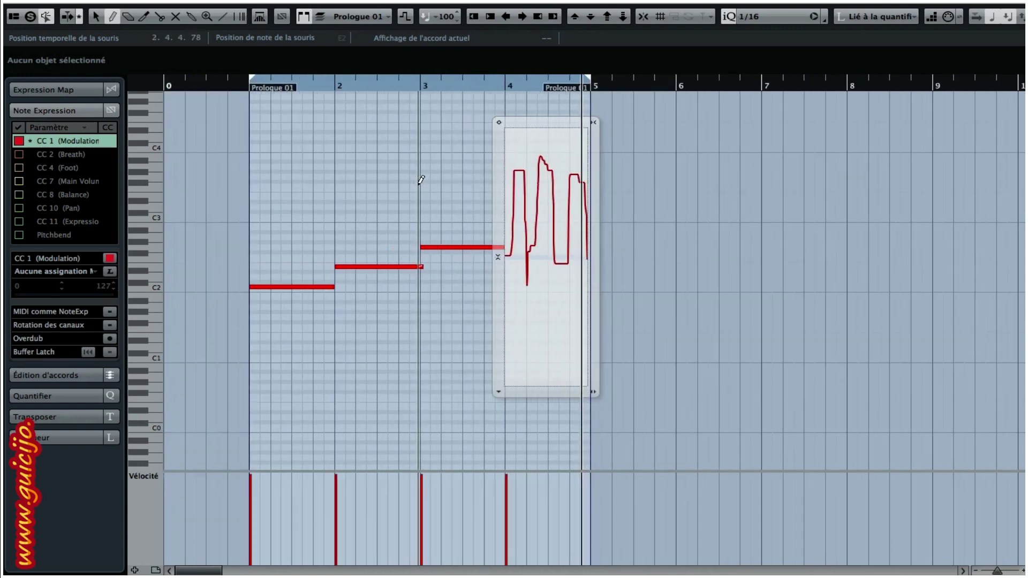
{"action": "key", "text": "1"}
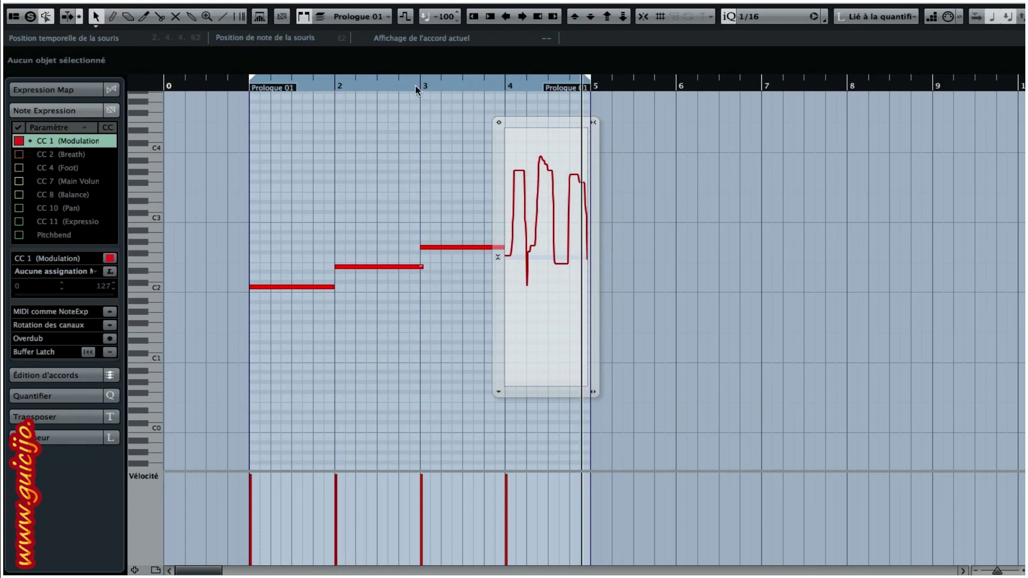
Step: Display the Note Expression data over the notes in the key editor, and close the bar 4 note's modulation editor
{"action": "left_click_drag", "start_coordinate": [417, 87], "coordinate": [436, 184]}
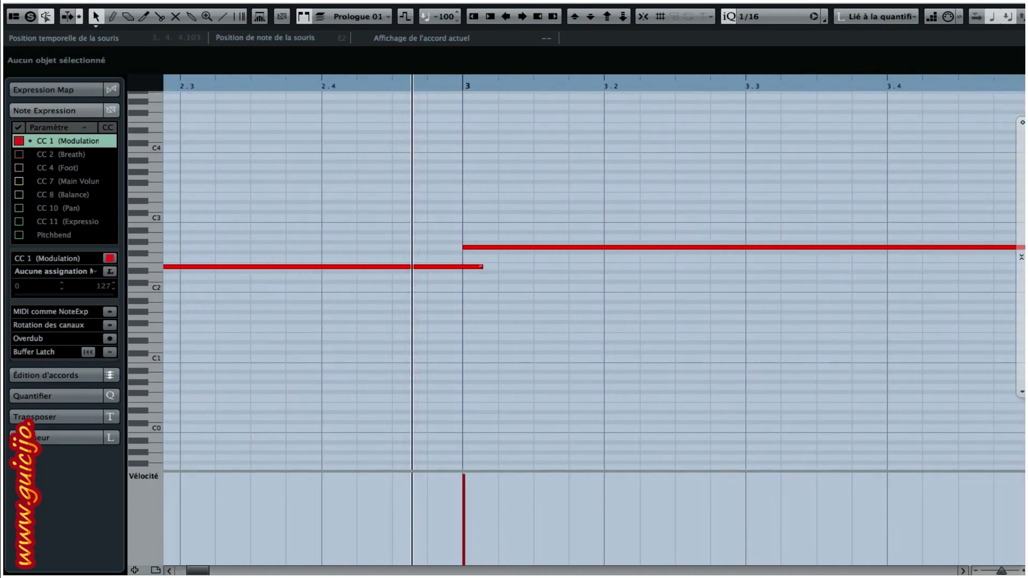
{"action": "left_click_drag", "start_coordinate": [1027, 450], "coordinate": [1027, 465]}
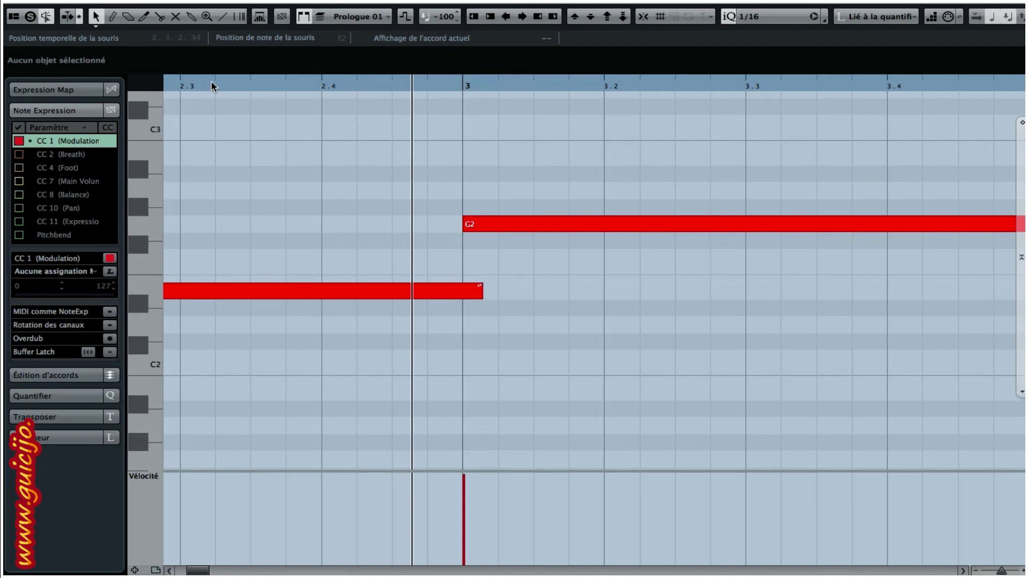
{"action": "left_click", "coordinate": [283, 17]}
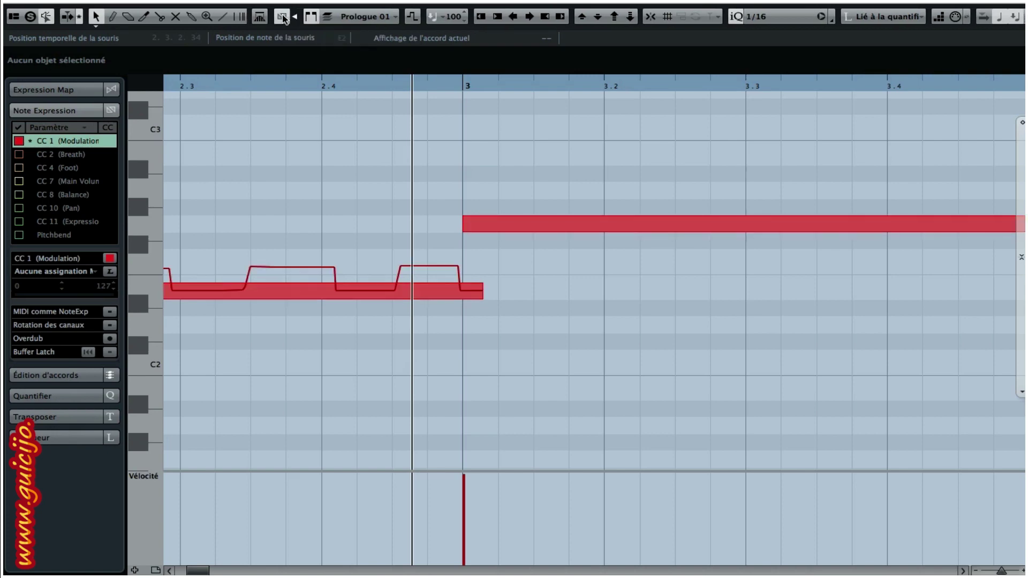
{"action": "key", "text": "g"}
{"action": "key", "text": "g"}
{"action": "key", "text": "g"}
{"action": "key", "text": "g"}
{"action": "key", "text": "g"}
{"action": "key", "text": "g"}
{"action": "key", "text": "g"}
{"action": "key", "text": "g"}
{"action": "key", "text": "g"}
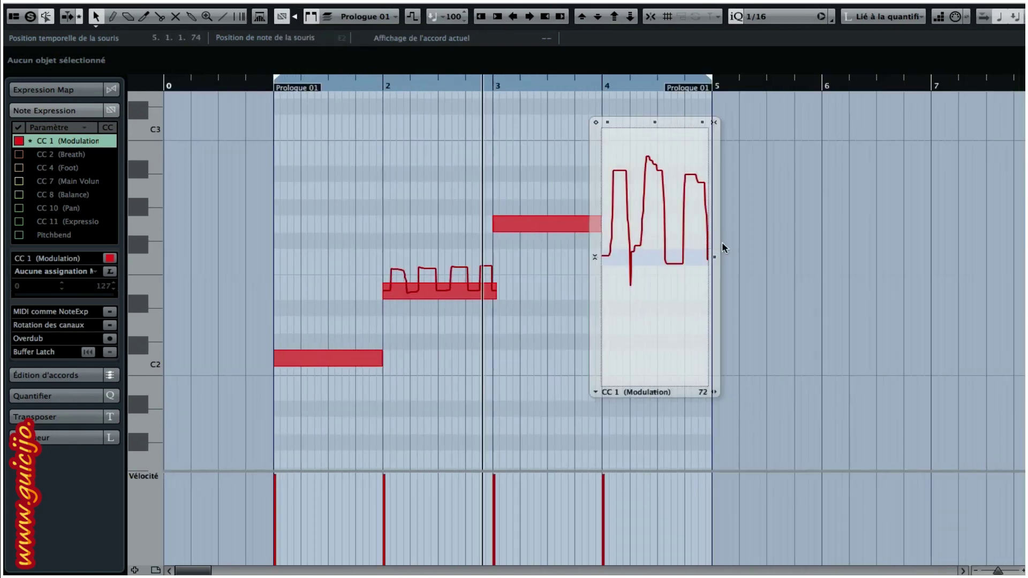
{"action": "left_click", "coordinate": [629, 103]}
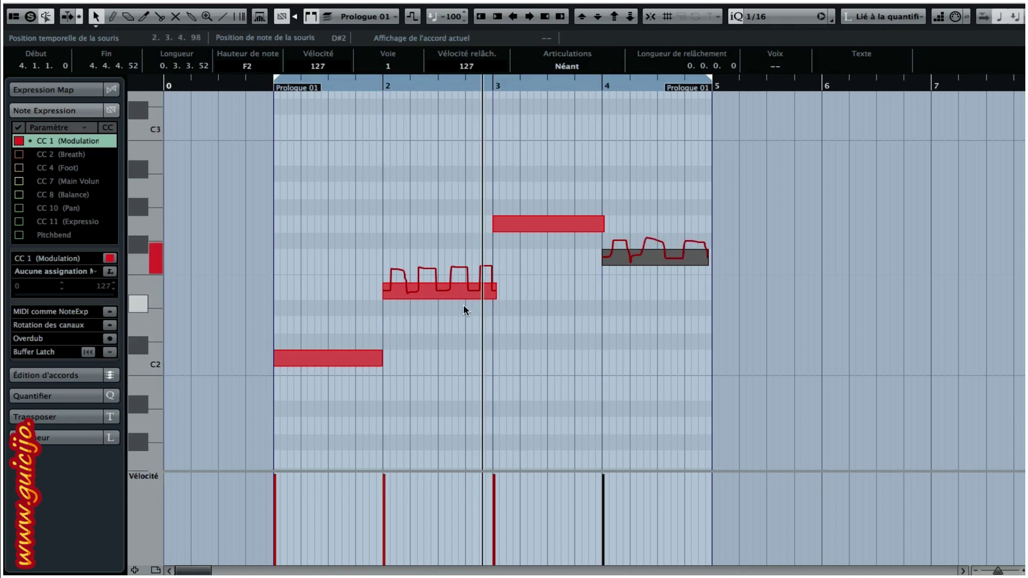
Step: Open the bar 2 note's Note Expression editor and enable the CC 10 (Pan) parameter
{"action": "left_click", "coordinate": [378, 222]}
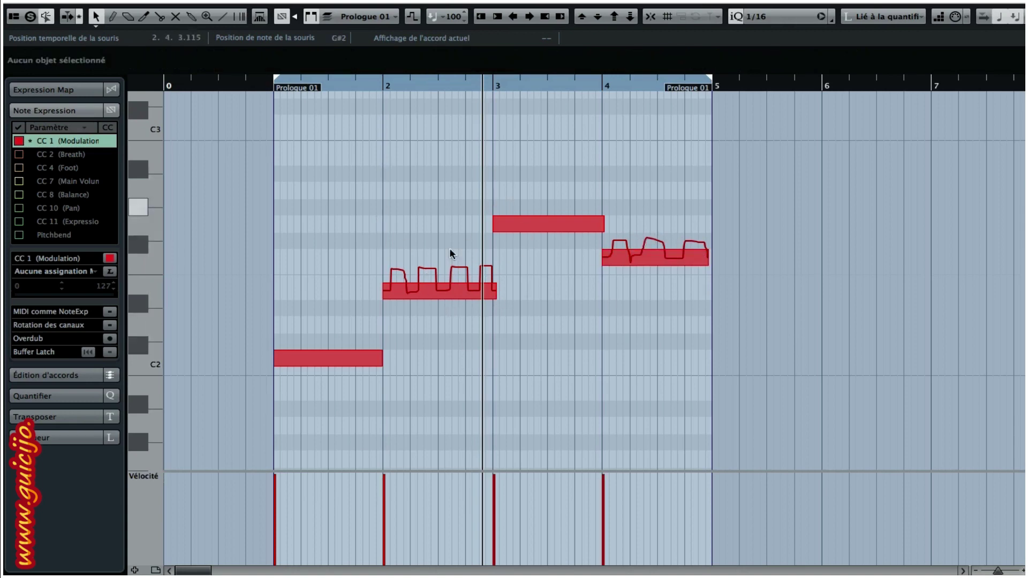
{"action": "left_click", "coordinate": [449, 288]}
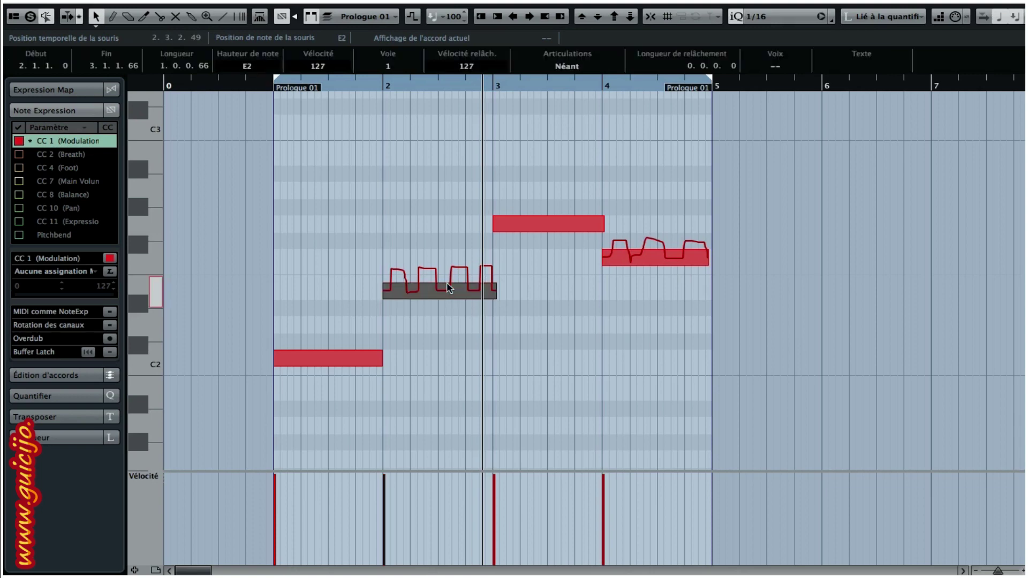
{"action": "double_click", "coordinate": [449, 288]}
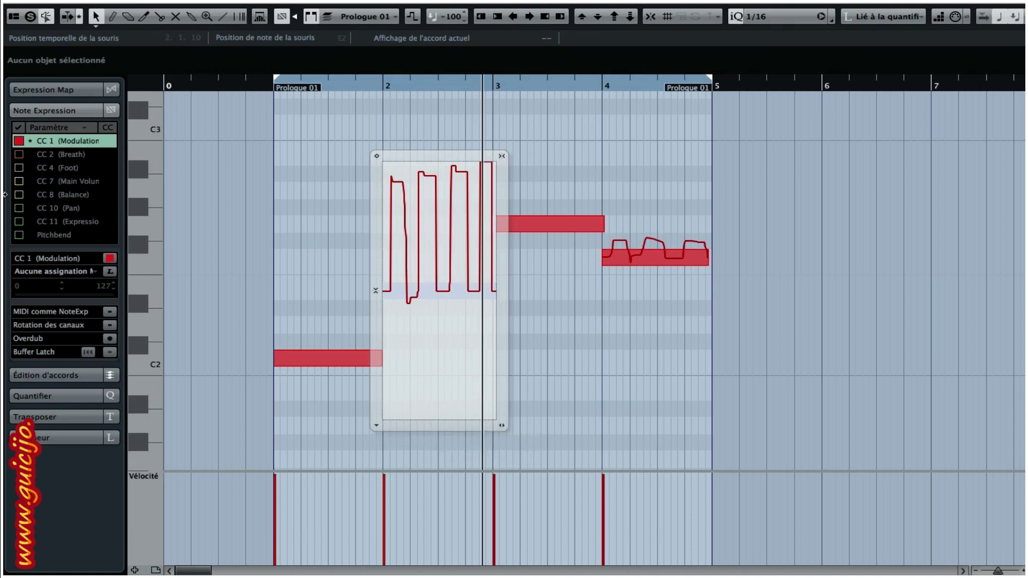
{"action": "left_click", "coordinate": [19, 209]}
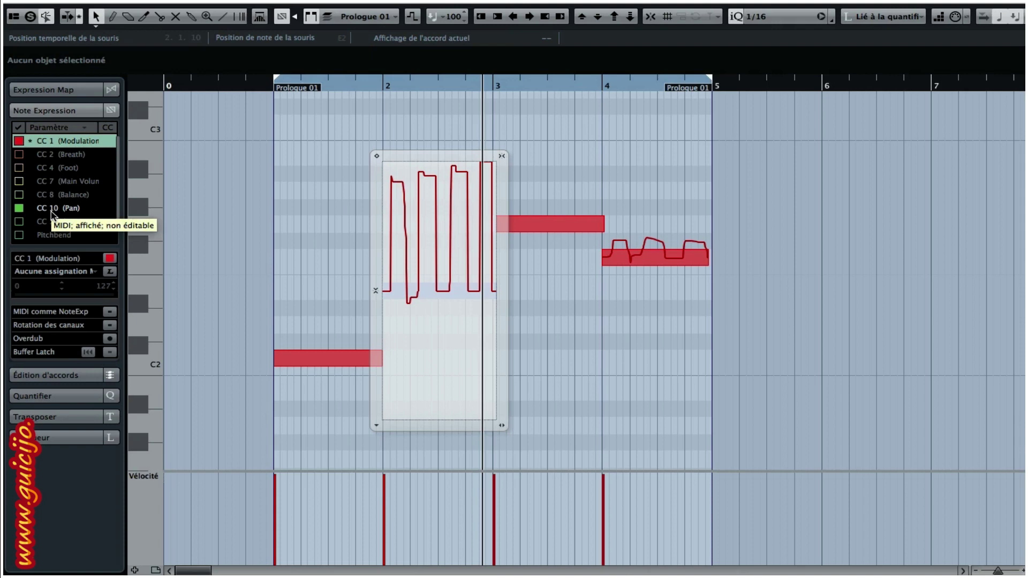
Step: Check which controllers the bar 2 note's editor offers and make CC 10 (Pan) the editable parameter
{"action": "scroll", "coordinate": [51, 213], "scroll_direction": "down", "scroll_amount": 2}
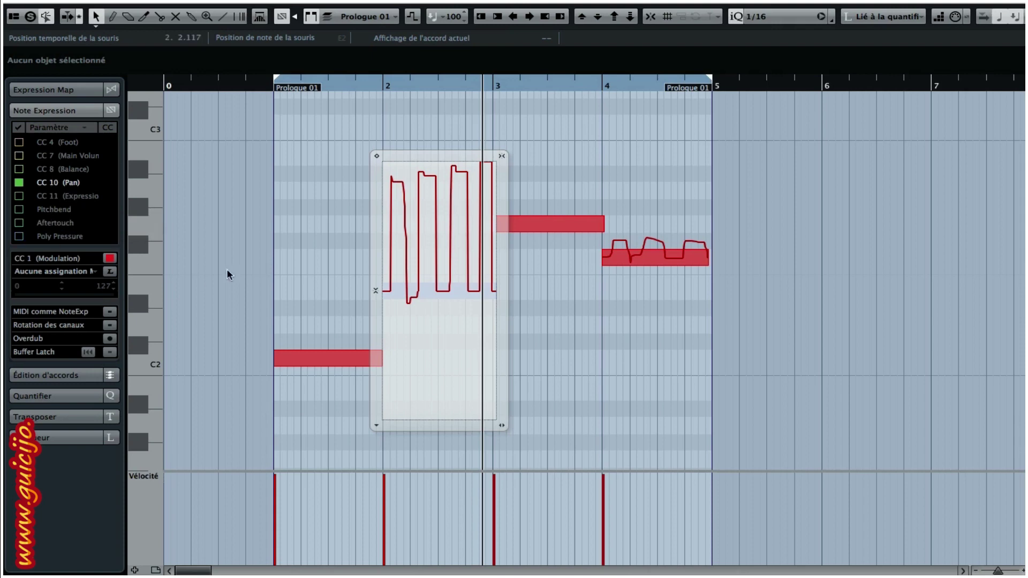
{"action": "left_click", "coordinate": [377, 426]}
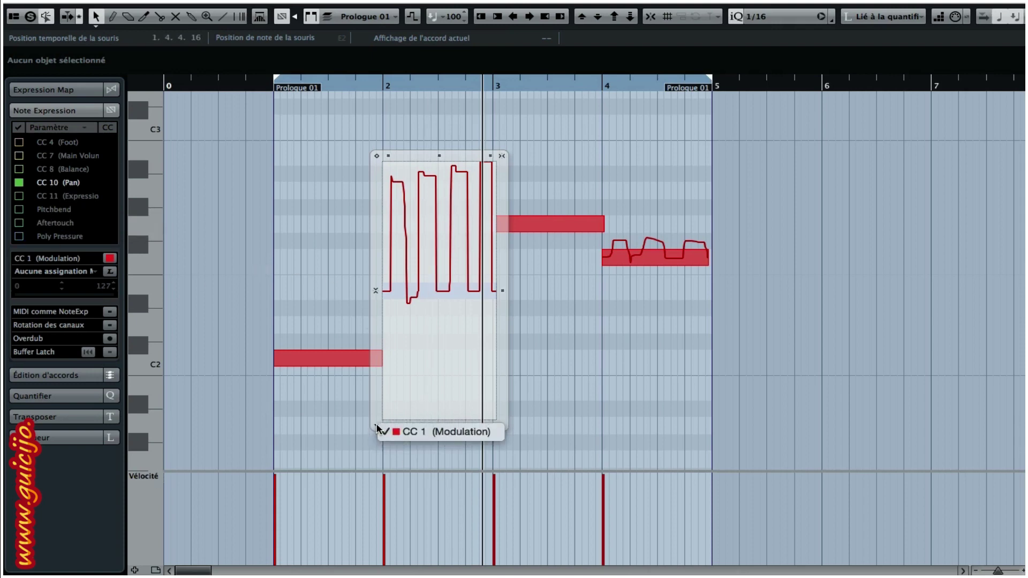
{"action": "left_click", "coordinate": [313, 318]}
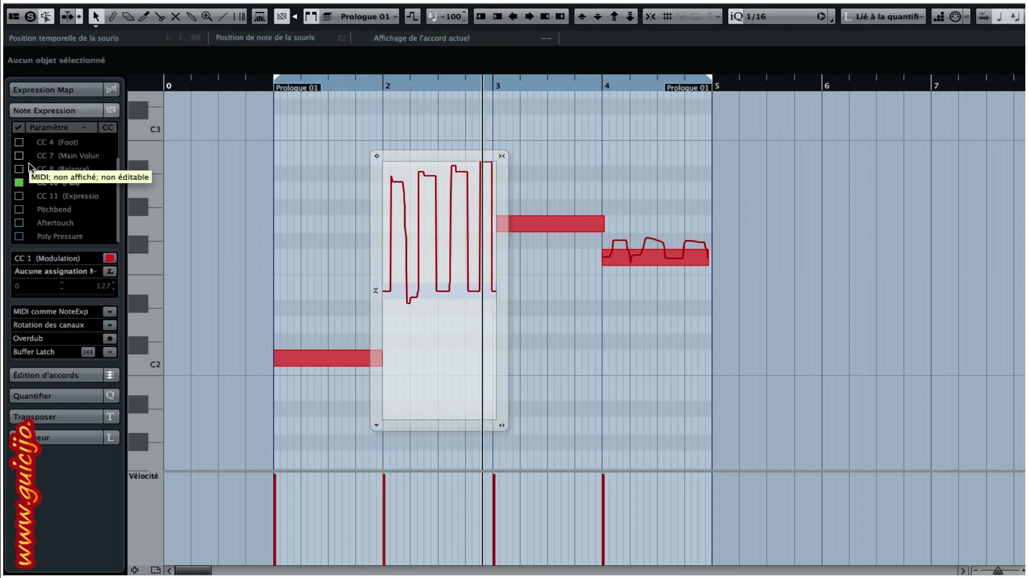
{"action": "scroll", "coordinate": [33, 166], "scroll_direction": "up", "scroll_amount": 2}
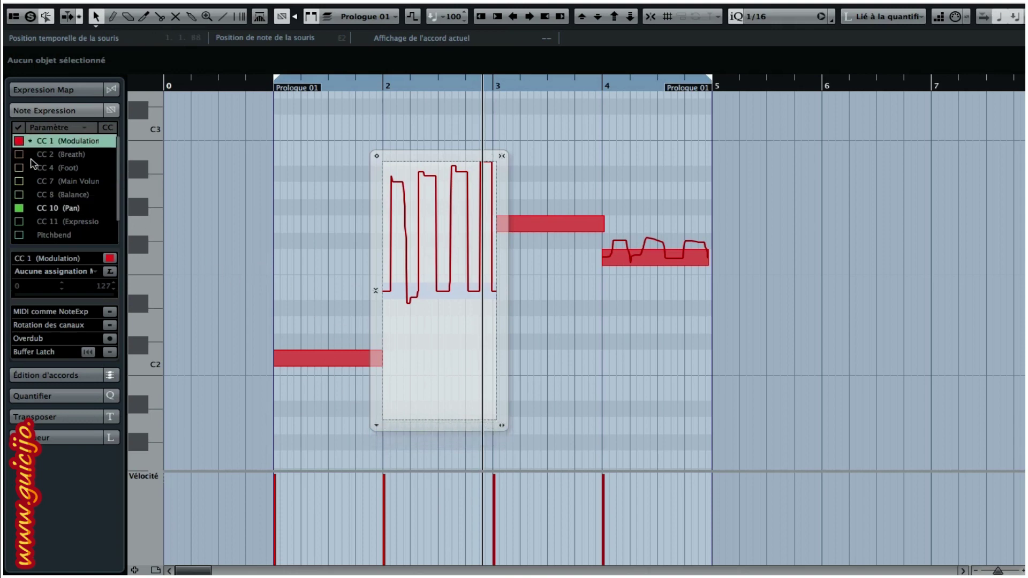
{"action": "left_click", "coordinate": [68, 209]}
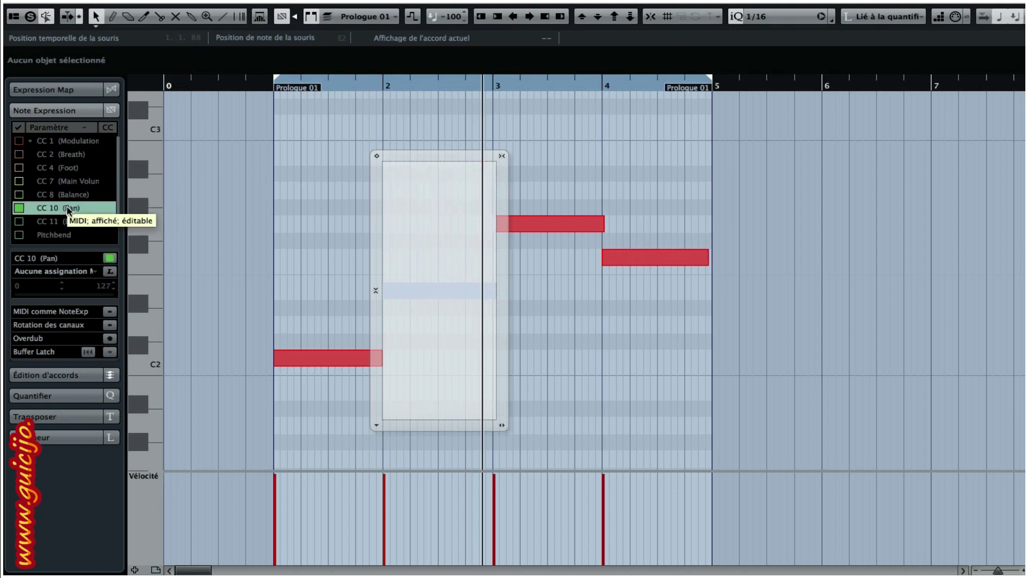
Step: Show CC 1 (Modulation) alongside CC 10 (Pan), switch editing between both, and leave CC 10 (Pan) editable
{"action": "left_click", "coordinate": [20, 141]}
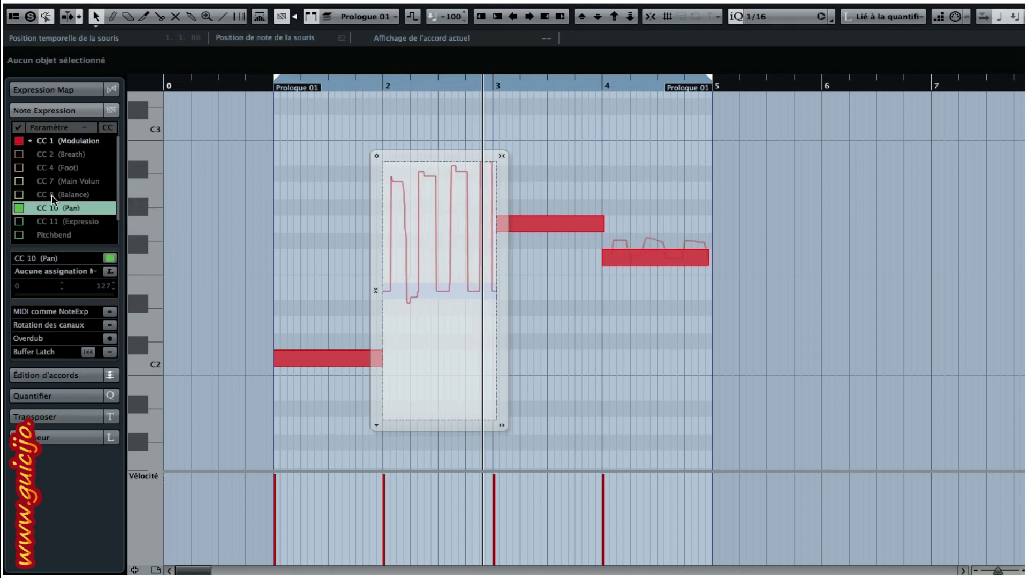
{"action": "left_click", "coordinate": [20, 141]}
{"action": "left_click", "coordinate": [20, 141]}
{"action": "left_click", "coordinate": [77, 141]}
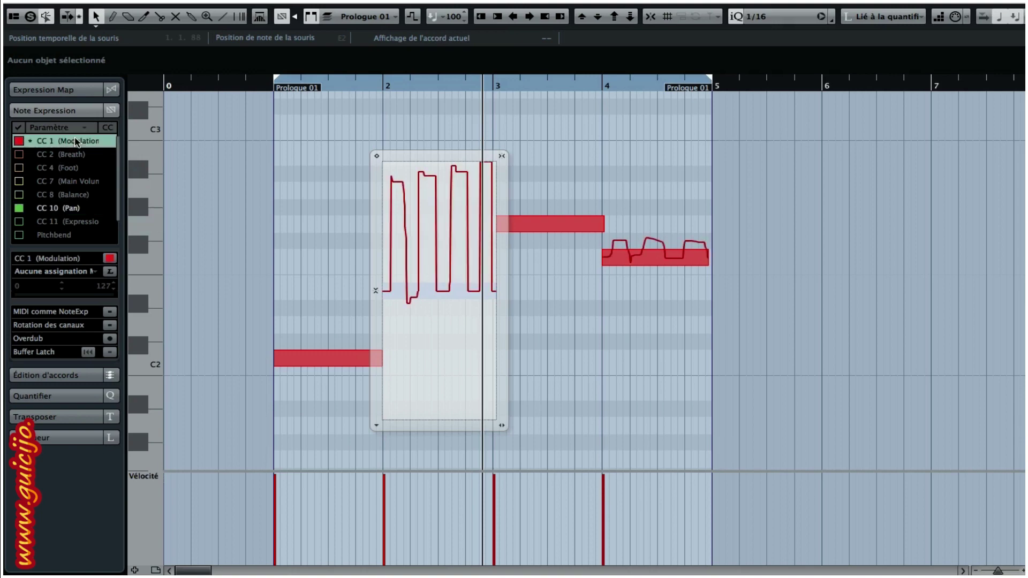
{"action": "left_click", "coordinate": [66, 209]}
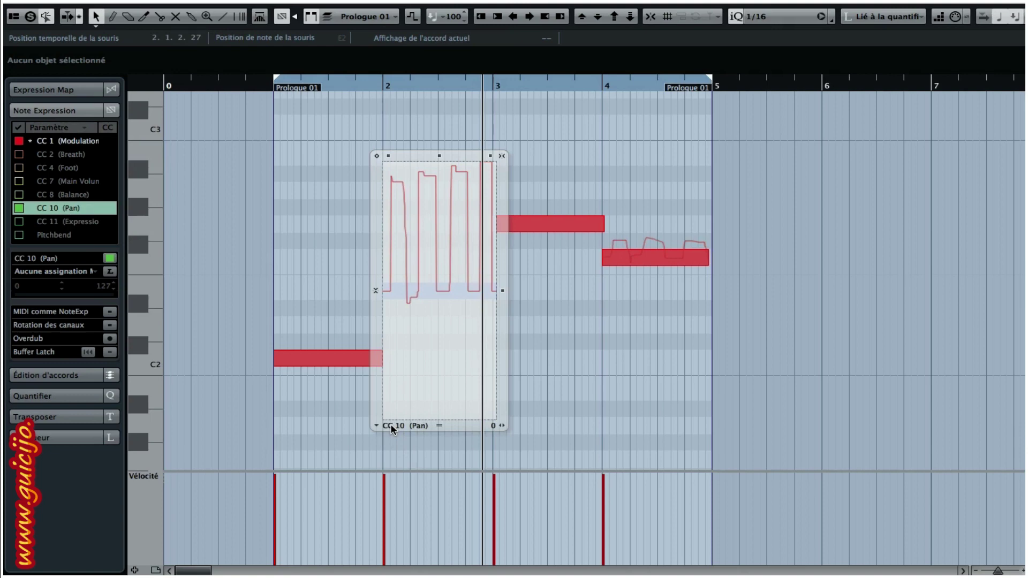
Step: Draw a flat CC 10 (Pan) line at the middle value, about 63, across the bar 2 note
{"action": "left_click", "coordinate": [377, 155]}
{"action": "right_click", "coordinate": [405, 294]}
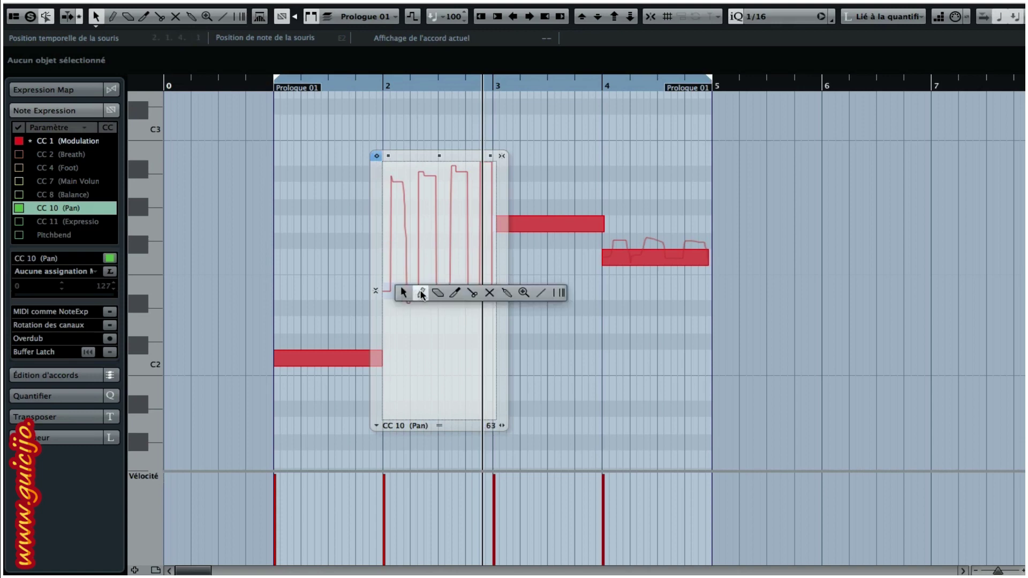
{"action": "left_click", "coordinate": [421, 292]}
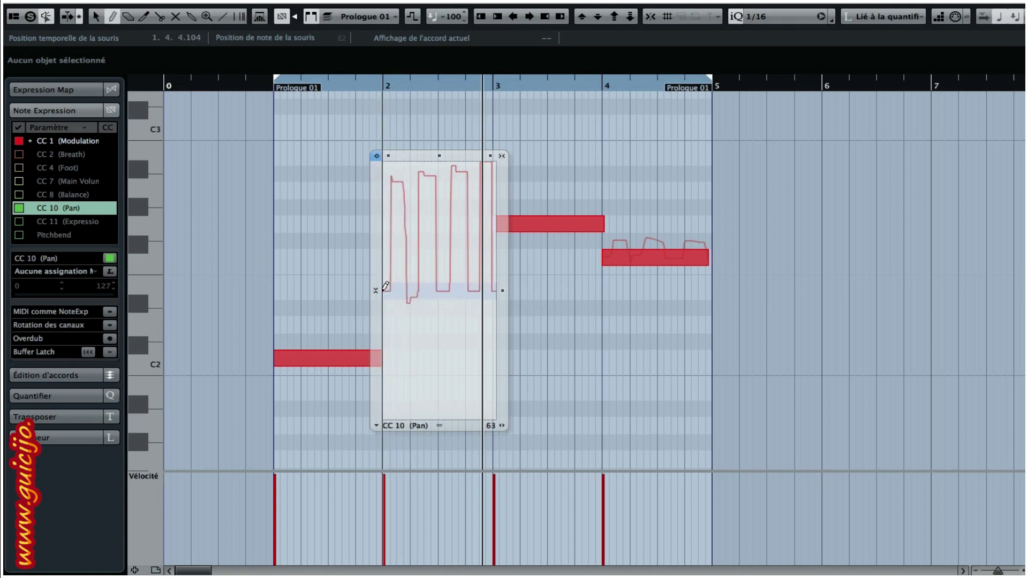
{"action": "left_click", "coordinate": [384, 290]}
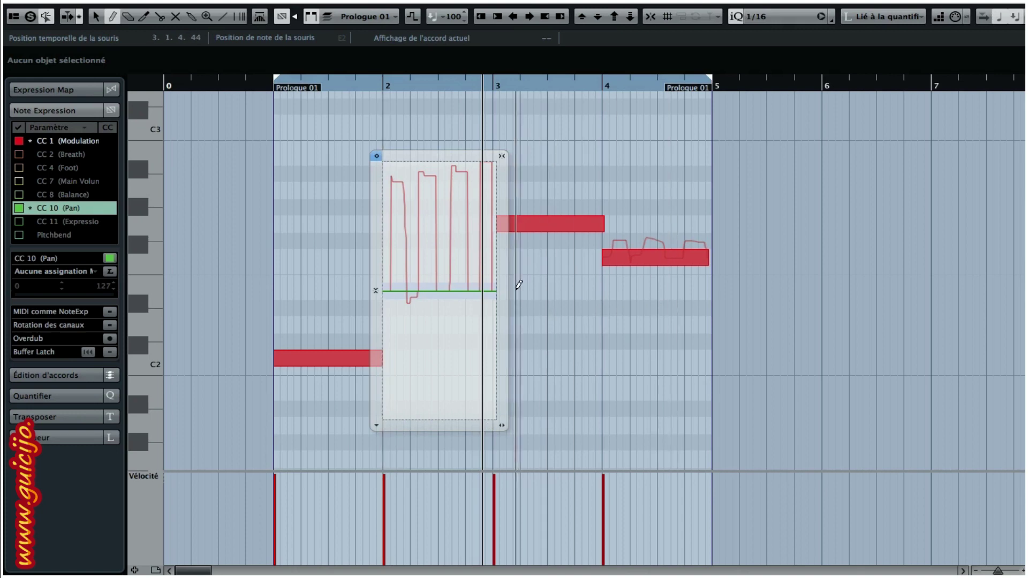
Step: Try the vertical scaling handle on the bar 2 note's flat pan curve and enable snapping
{"action": "key", "text": "h"}
{"action": "key", "text": "h"}
{"action": "key", "text": "h"}
{"action": "key", "text": "h"}
{"action": "key", "text": "h"}
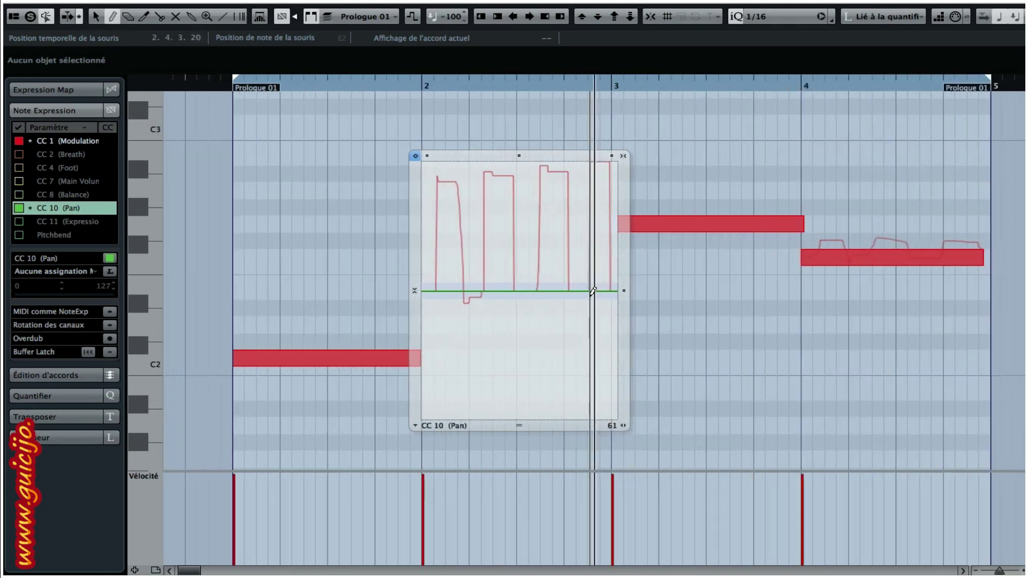
{"action": "right_click", "coordinate": [702, 296]}
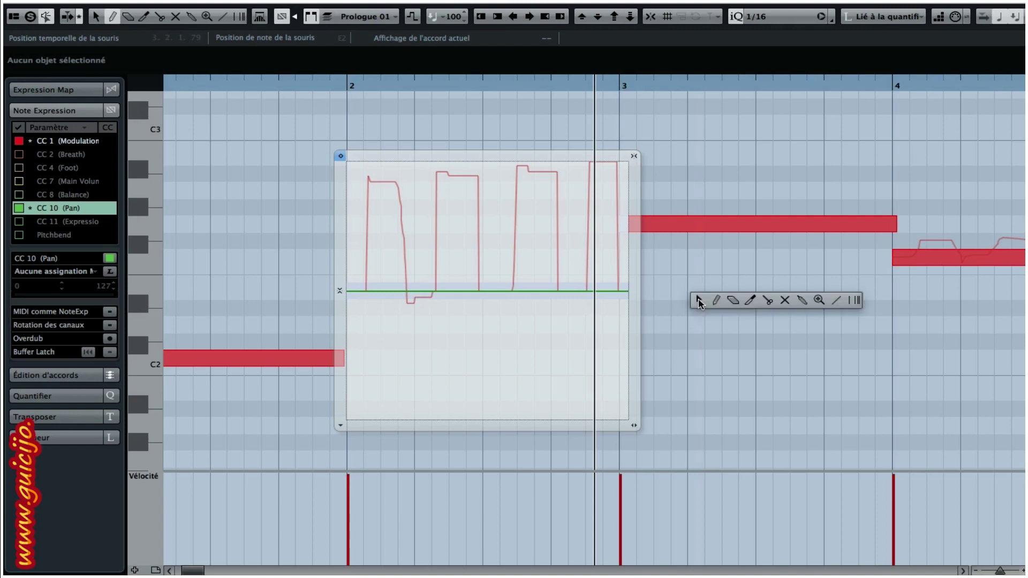
{"action": "left_click", "coordinate": [698, 301]}
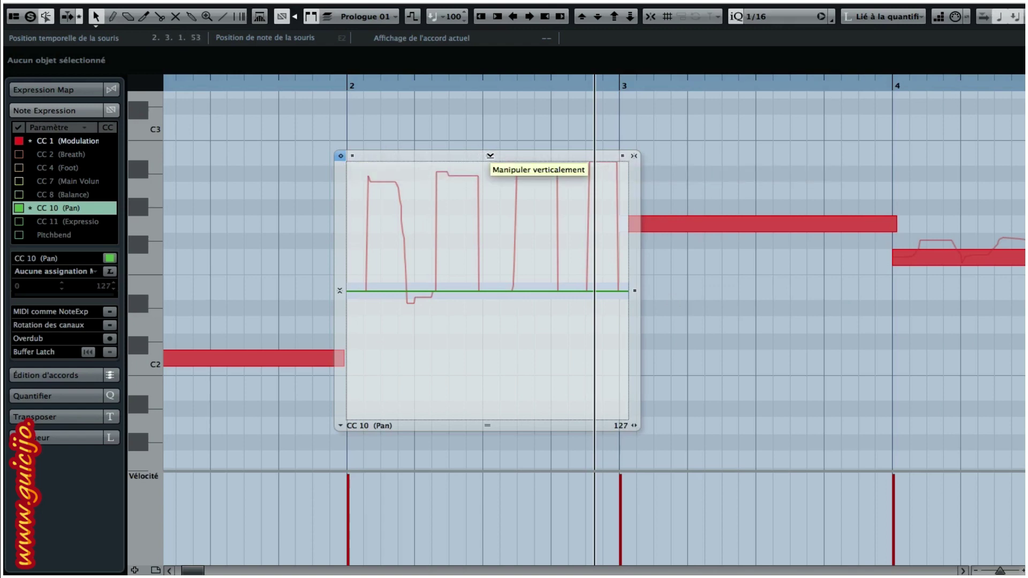
{"action": "left_click_drag", "start_coordinate": [490, 156], "coordinate": [407, 155]}
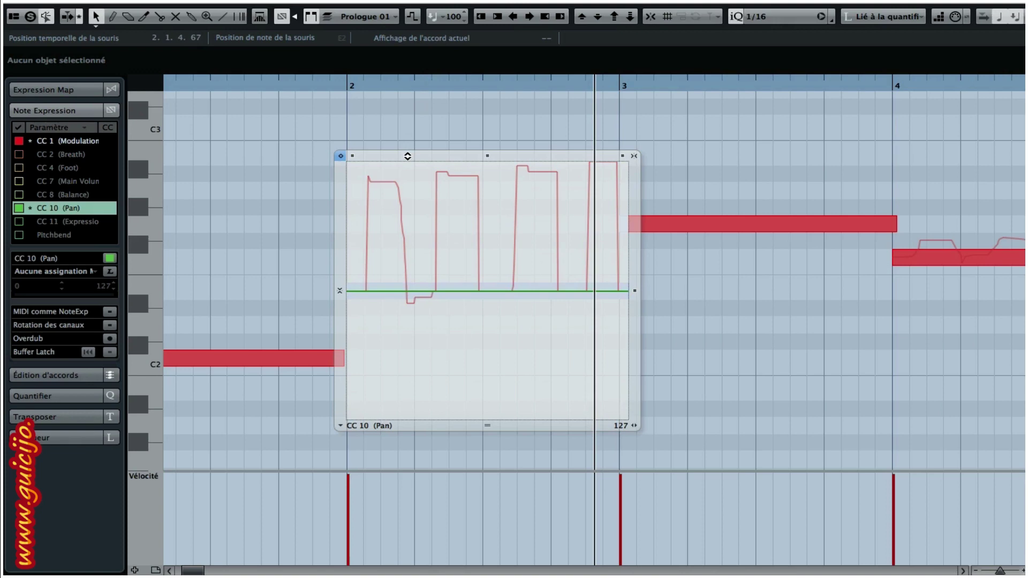
{"action": "scroll", "coordinate": [750, 295], "scroll_direction": "left", "scroll_amount": 3}
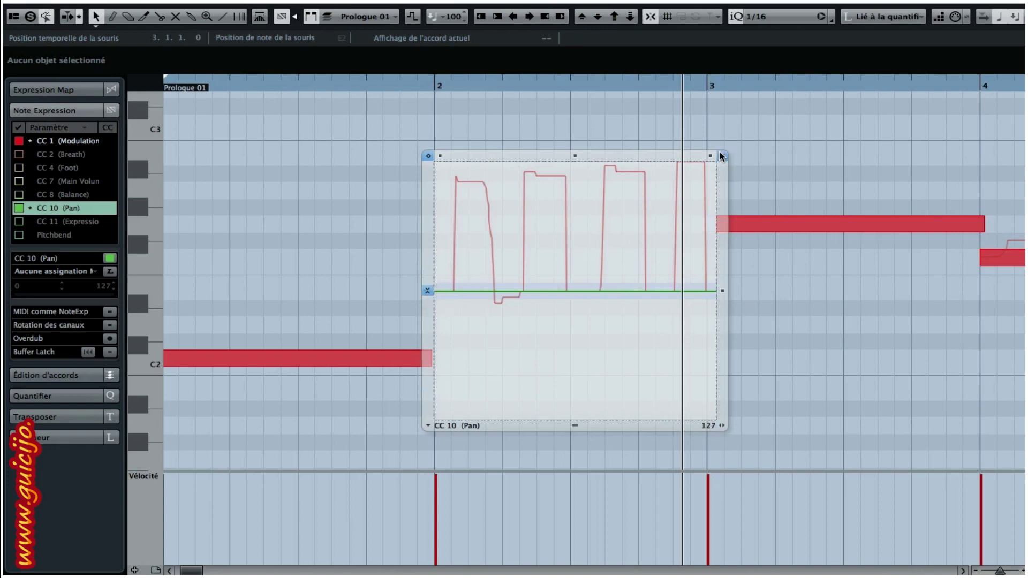
Step: Draw a stepped pan ramp on the bar 2 note, rising from its second beat to about 124 at the end
{"action": "right_click", "coordinate": [525, 242]}
{"action": "left_click", "coordinate": [535, 241]}
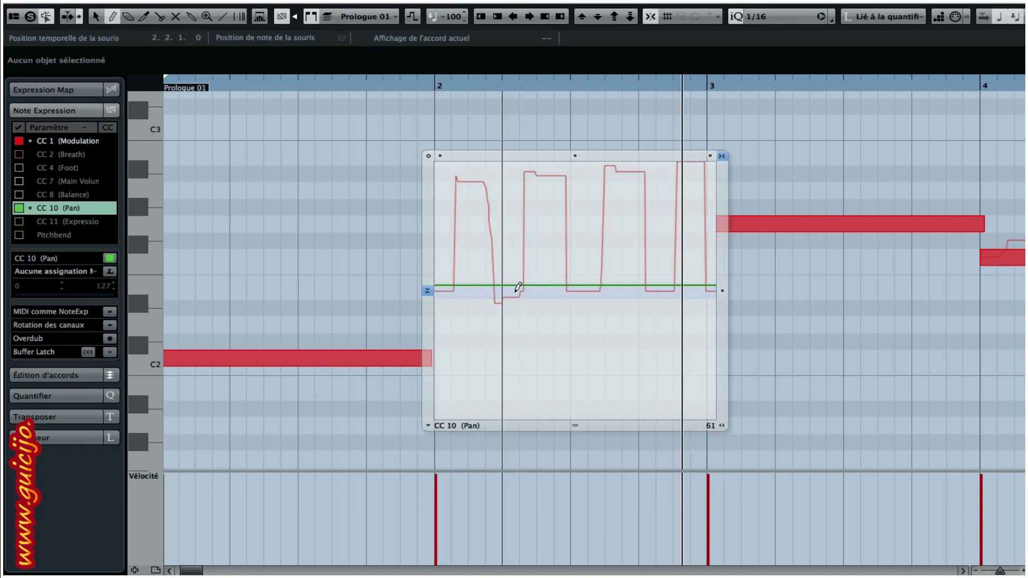
{"action": "mouse_move", "coordinate": [516, 289]}
{"action": "left_mouse_down"}
{"action": "mouse_move", "coordinate": [516, 271]}
{"action": "mouse_move", "coordinate": [716, 158]}
{"action": "left_mouse_up"}
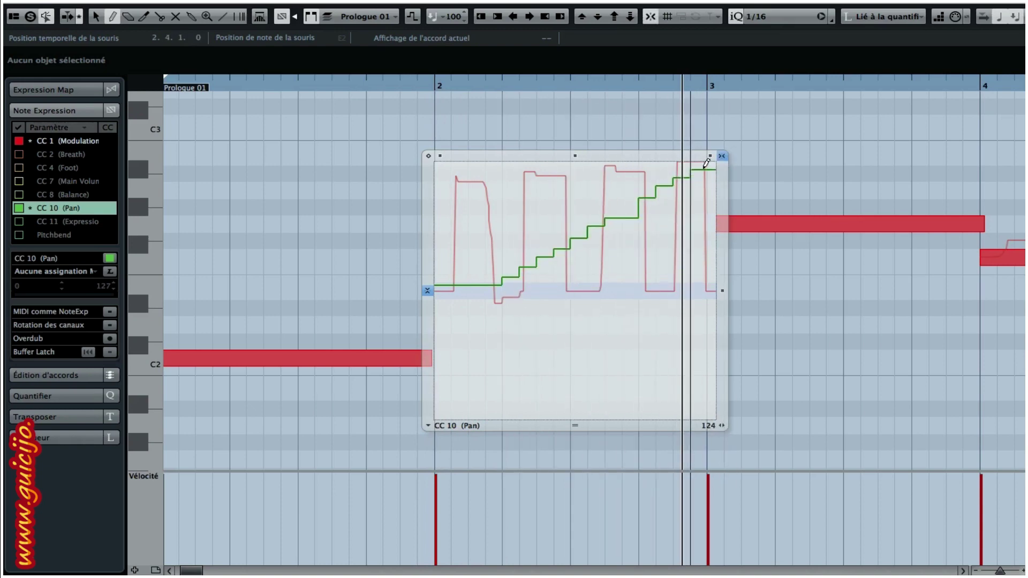
{"action": "key", "text": "1"}
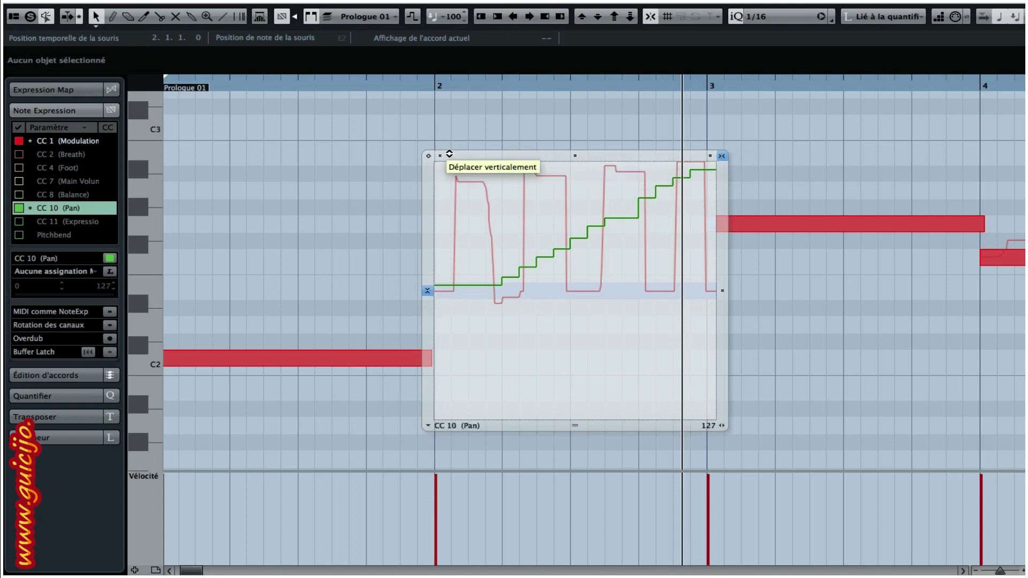
Step: Tilt and shift the bar 2 note's pan ramp so it starts below the middle value, and close its editor
{"action": "mouse_move", "coordinate": [446, 154]}
{"action": "left_mouse_down"}
{"action": "mouse_move", "coordinate": [441, 181]}
{"action": "mouse_move", "coordinate": [443, 155]}
{"action": "left_mouse_up"}
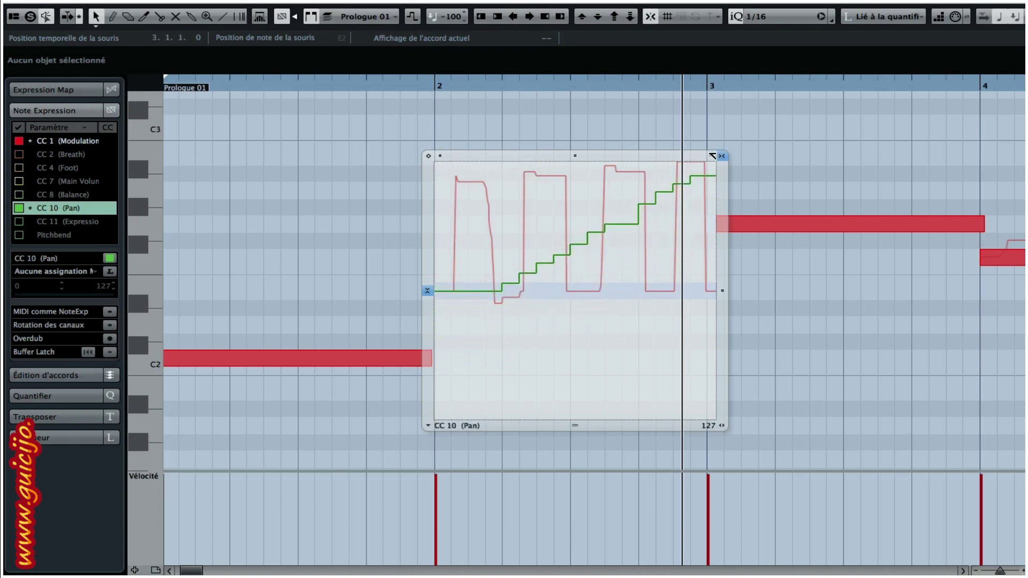
{"action": "mouse_move", "coordinate": [702, 154]}
{"action": "left_mouse_down"}
{"action": "mouse_move", "coordinate": [687, 272]}
{"action": "mouse_move", "coordinate": [689, 150]}
{"action": "left_mouse_up"}
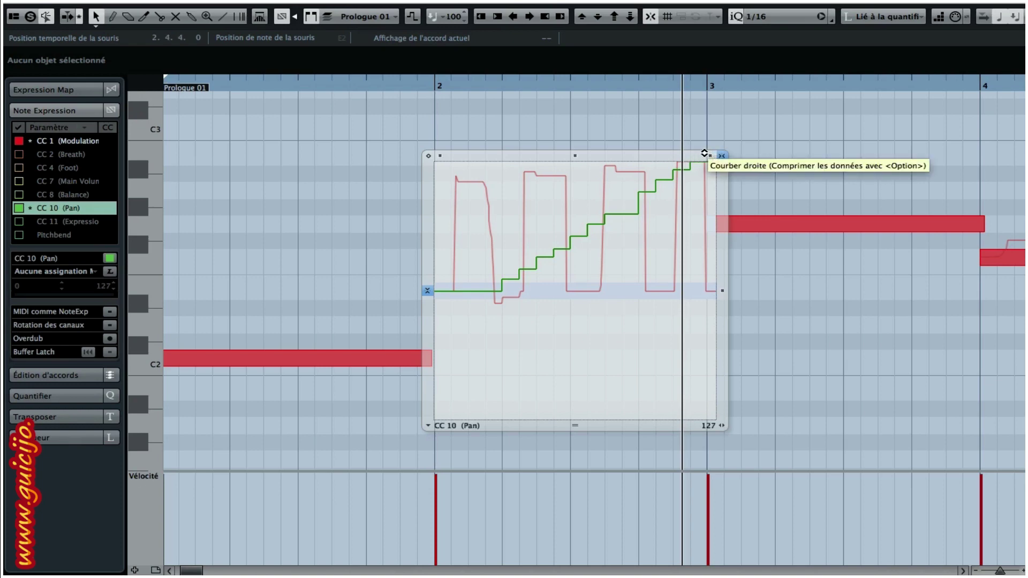
{"action": "mouse_move", "coordinate": [705, 153]}
{"action": "left_mouse_down"}
{"action": "mouse_move", "coordinate": [698, 185]}
{"action": "mouse_move", "coordinate": [710, 158]}
{"action": "left_mouse_up"}
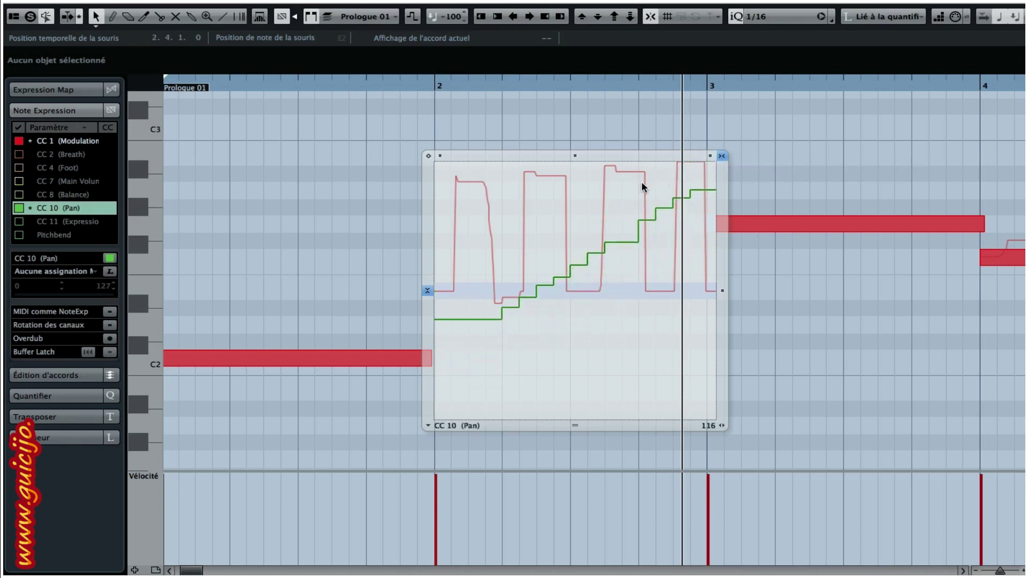
{"action": "key", "text": "Escape"}
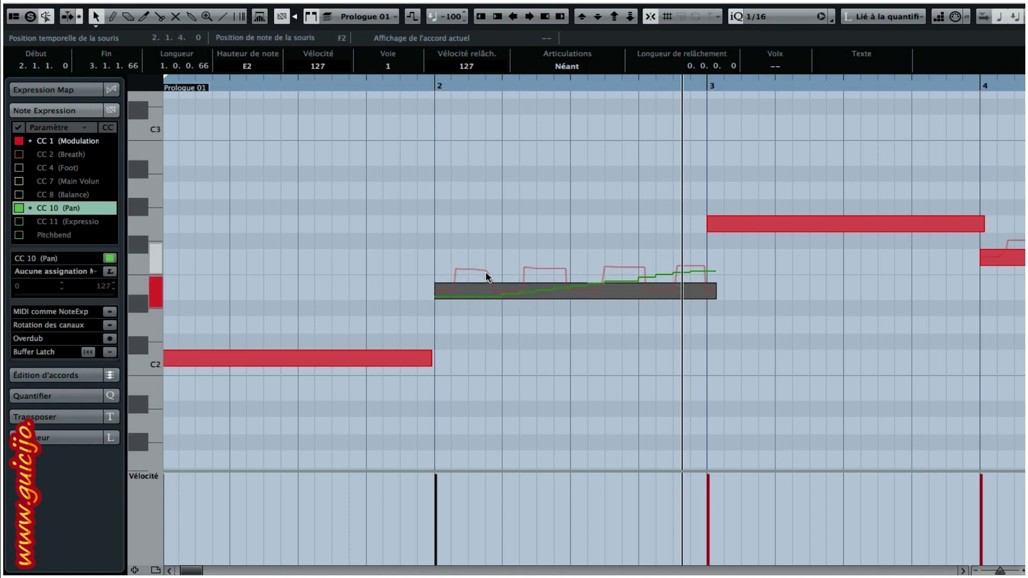
Step: Open the bar 4 note's Note Expression editor and draw an irregular stepped CC 10 (Pan) curve swinging above and below the middle value
{"action": "key", "text": "g"}
{"action": "key", "text": "g"}
{"action": "key", "text": "g"}
{"action": "double_click", "coordinate": [836, 259]}
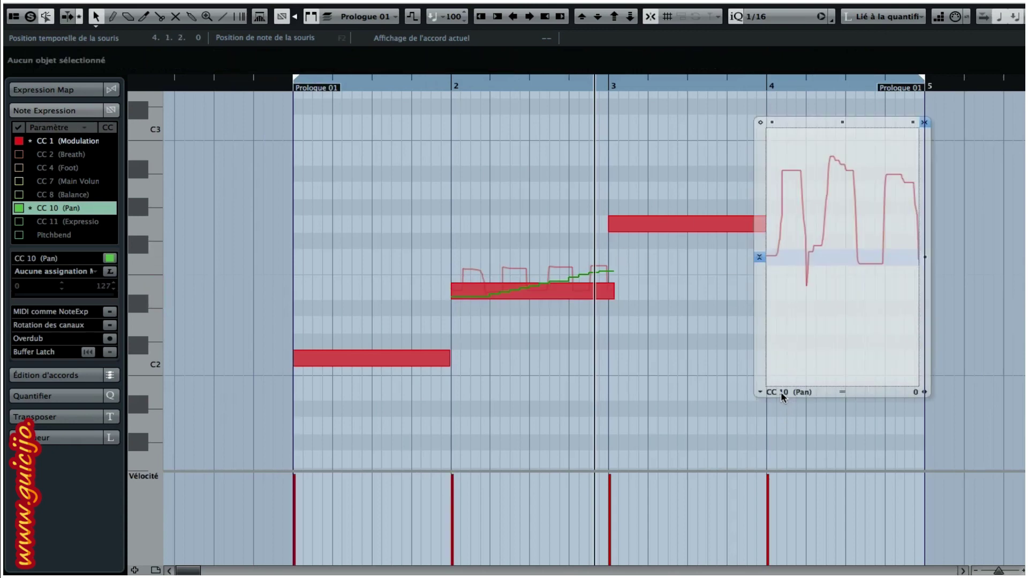
{"action": "right_click", "coordinate": [796, 245]}
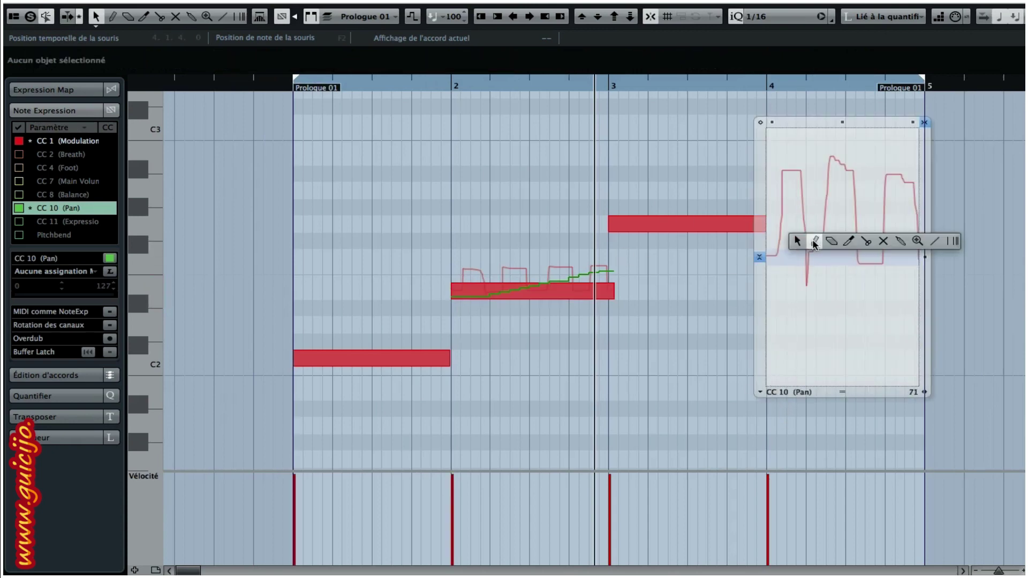
{"action": "left_click", "coordinate": [811, 239]}
{"action": "left_click", "coordinate": [776, 261]}
{"action": "mouse_move", "coordinate": [778, 258]}
{"action": "left_mouse_down"}
{"action": "mouse_move", "coordinate": [849, 294]}
{"action": "mouse_move", "coordinate": [921, 376]}
{"action": "mouse_move", "coordinate": [854, 248]}
{"action": "mouse_move", "coordinate": [879, 188]}
{"action": "mouse_move", "coordinate": [878, 157]}
{"action": "left_mouse_up"}
{"action": "mouse_move", "coordinate": [811, 285]}
{"action": "left_mouse_down"}
{"action": "mouse_move", "coordinate": [777, 346]}
{"action": "mouse_move", "coordinate": [791, 351]}
{"action": "left_mouse_up"}
{"action": "mouse_move", "coordinate": [910, 354]}
{"action": "left_mouse_down"}
{"action": "mouse_move", "coordinate": [908, 260]}
{"action": "mouse_move", "coordinate": [923, 288]}
{"action": "mouse_move", "coordinate": [928, 240]}
{"action": "left_mouse_up"}
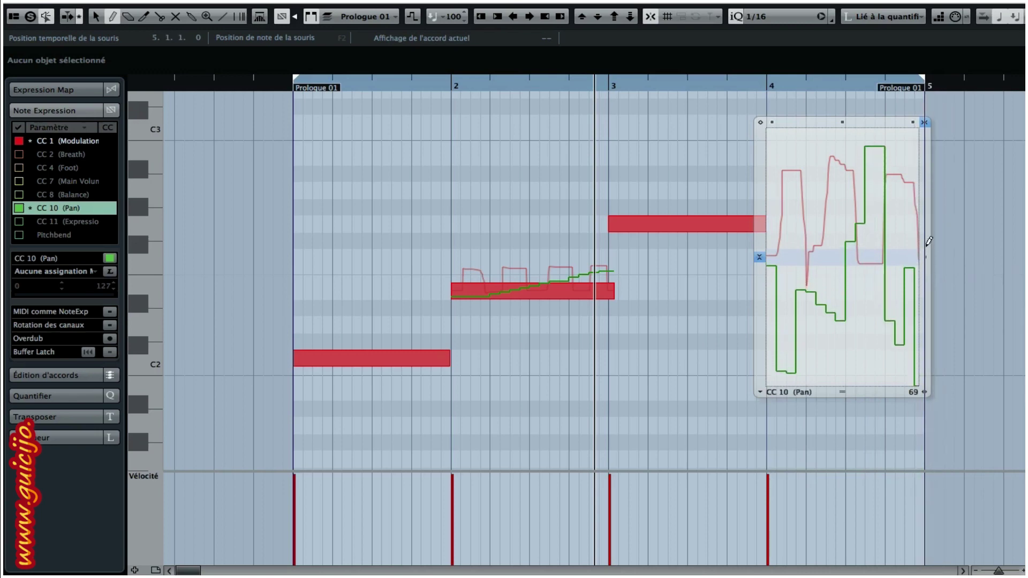
Step: Close the bar 4 note's editor and play the part from just before bar 1
{"action": "left_click", "coordinate": [992, 230]}
{"action": "key", "text": "5"}
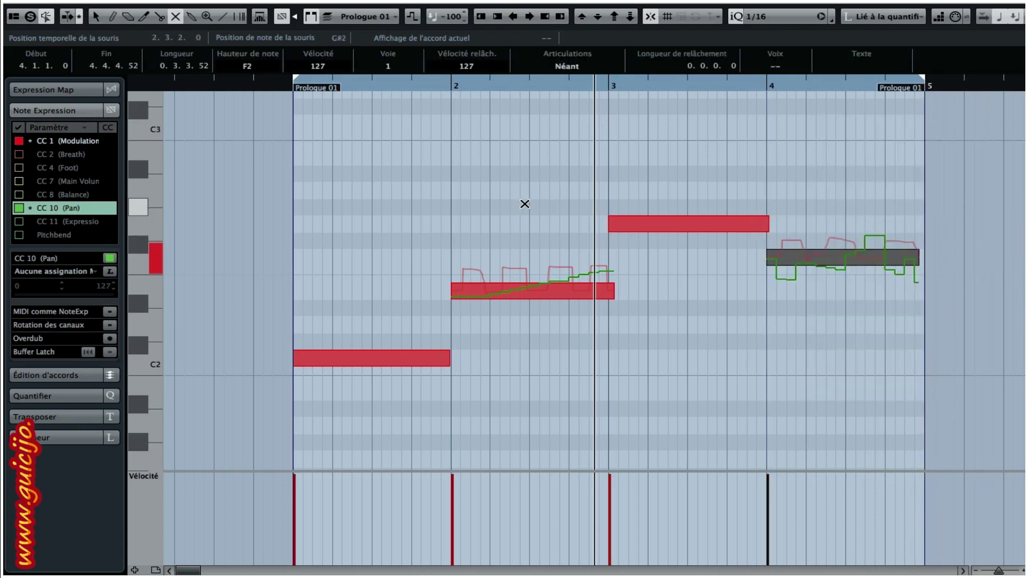
{"action": "left_click", "coordinate": [279, 86]}
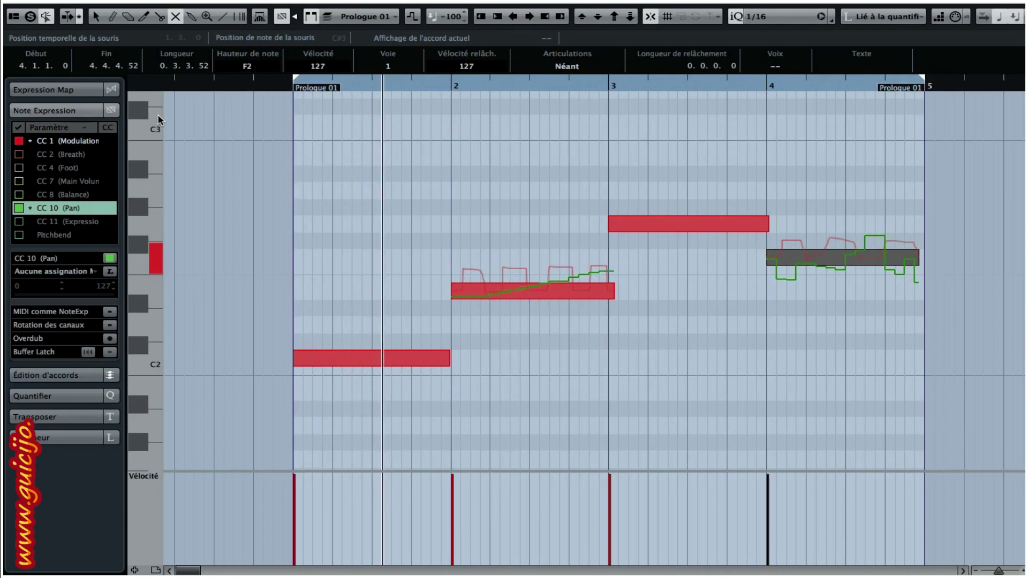
Step: Mute the Loop-01 track in the project window and reopen the Prologue 01 part in the key editor
{"action": "key", "text": "Return"}
{"action": "left_click", "coordinate": [172, 104]}
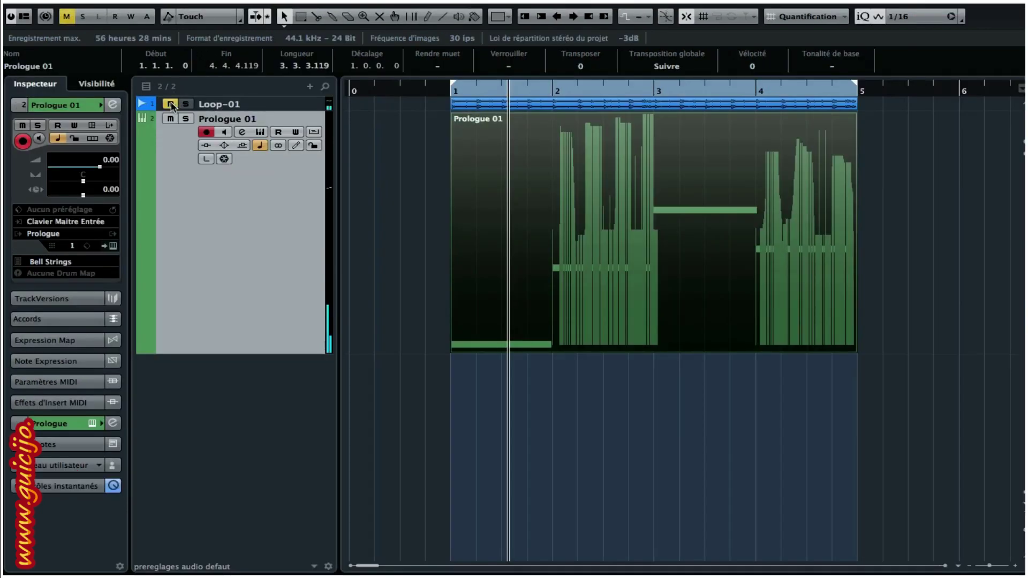
{"action": "double_click", "coordinate": [489, 165]}
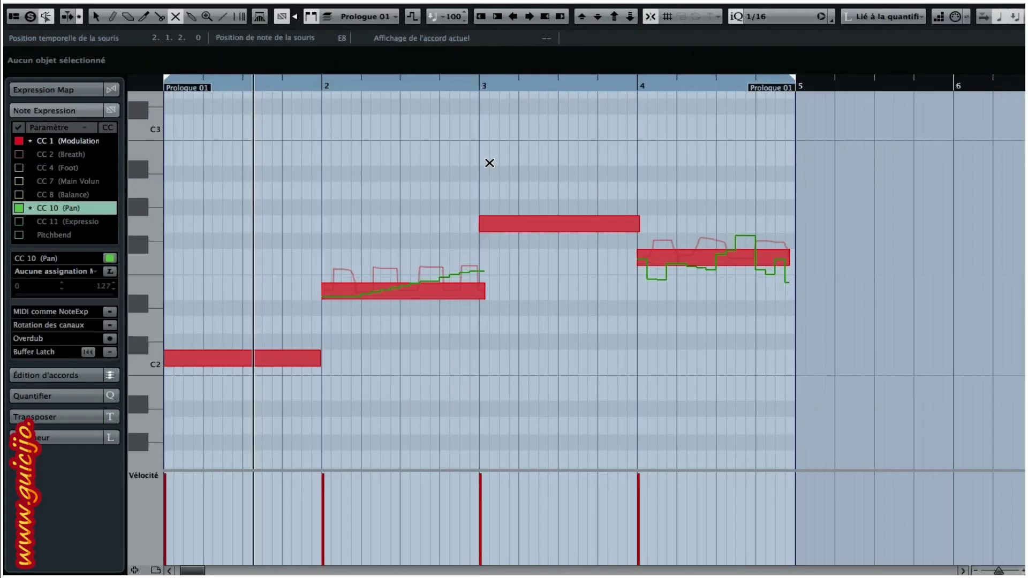
Step: Play the Prologue 01 part alone from just before bar 1 to hear the modulation and pan changes
{"action": "key", "text": "g"}
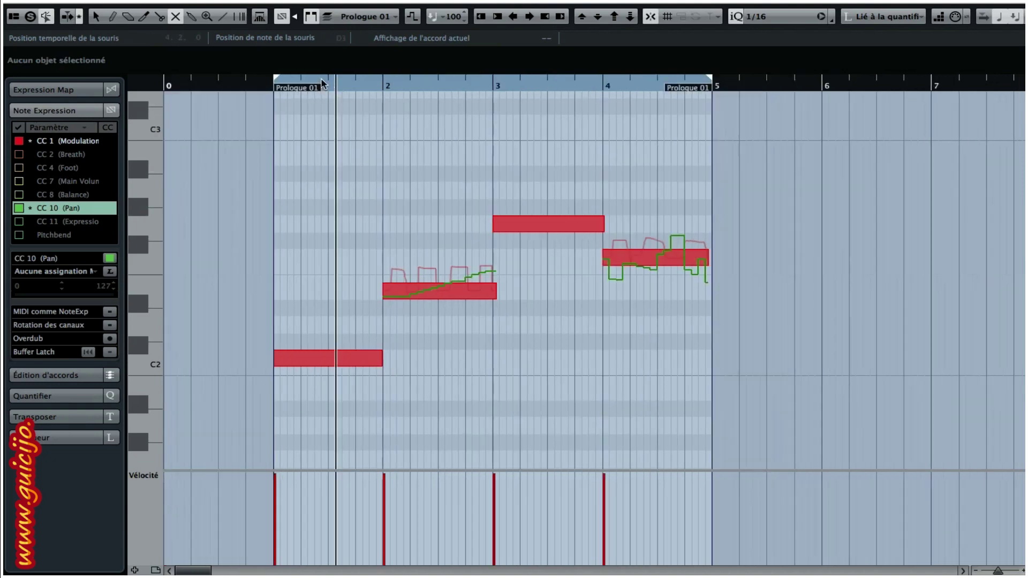
{"action": "left_click", "coordinate": [253, 85]}
{"action": "key", "text": "space"}
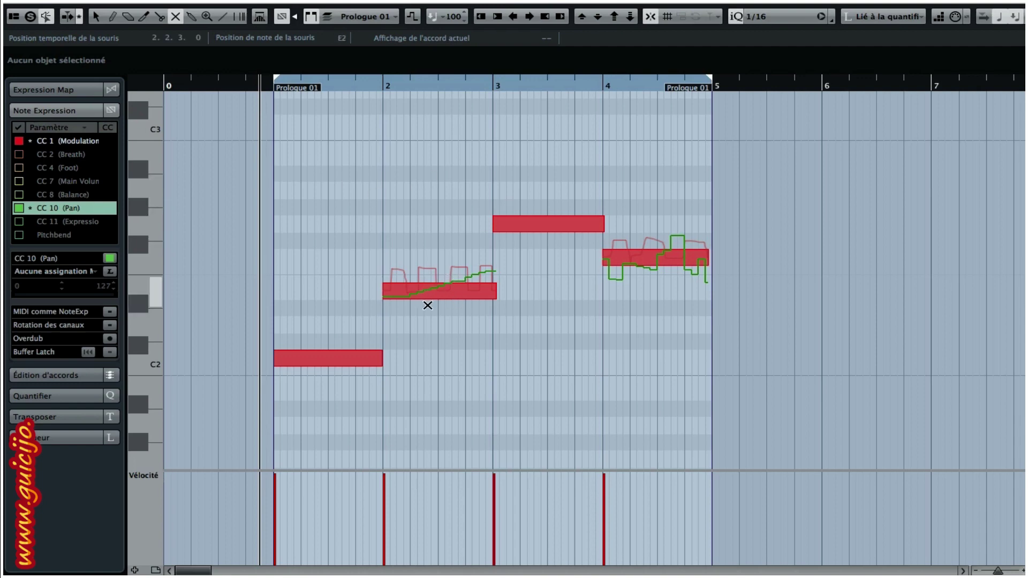
{"action": "key", "text": "1"}
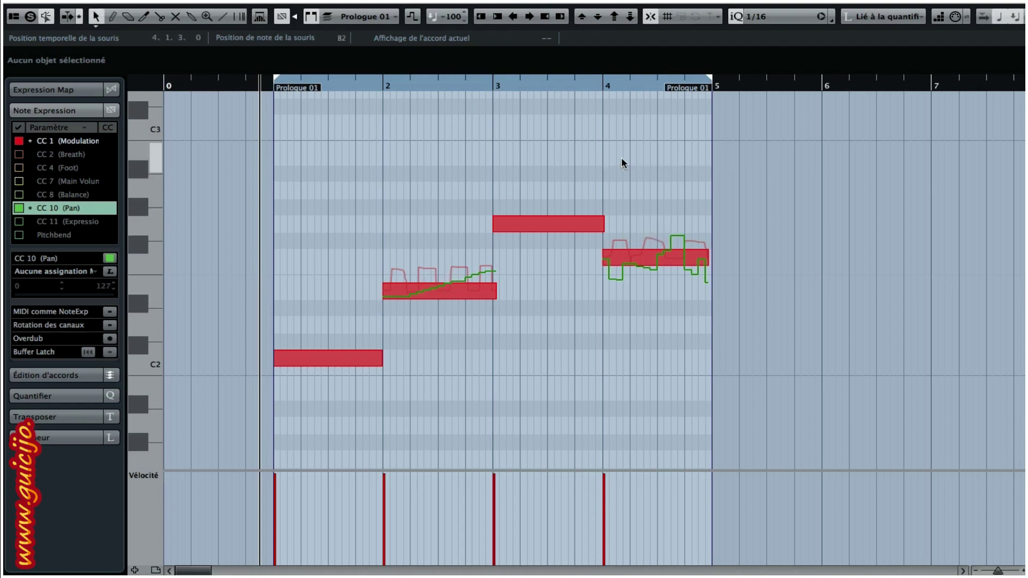
{"action": "key", "text": "space"}
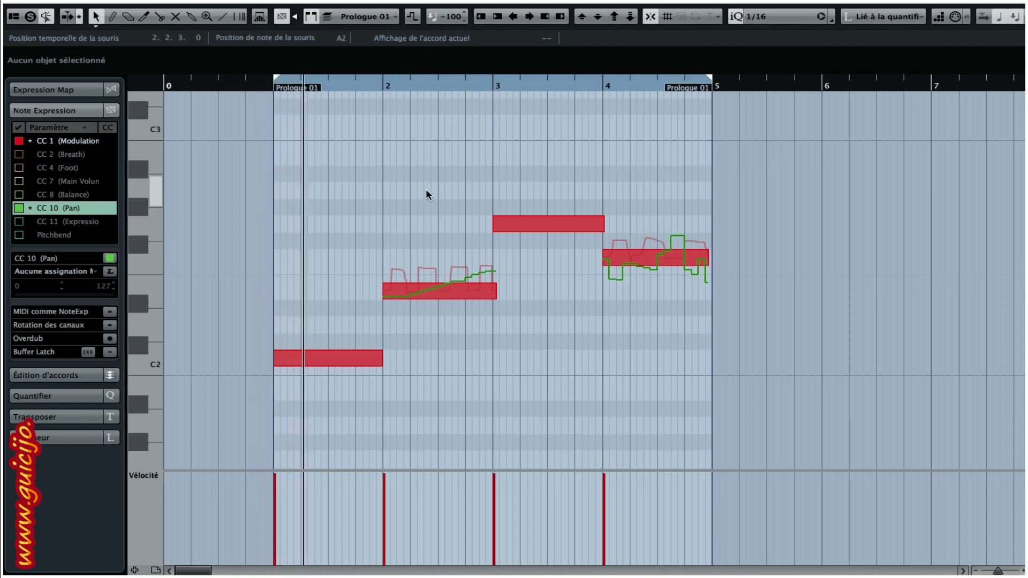